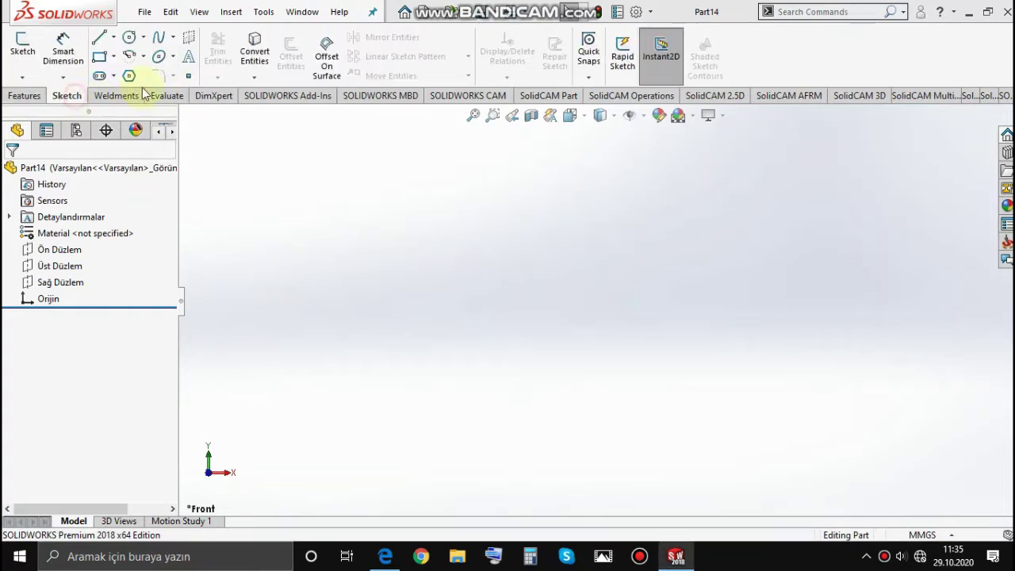
Start a sketch on the Front Plane (Ön Düzlem) and draw a corner rectangle enclosing the origin
left_click(99, 57)
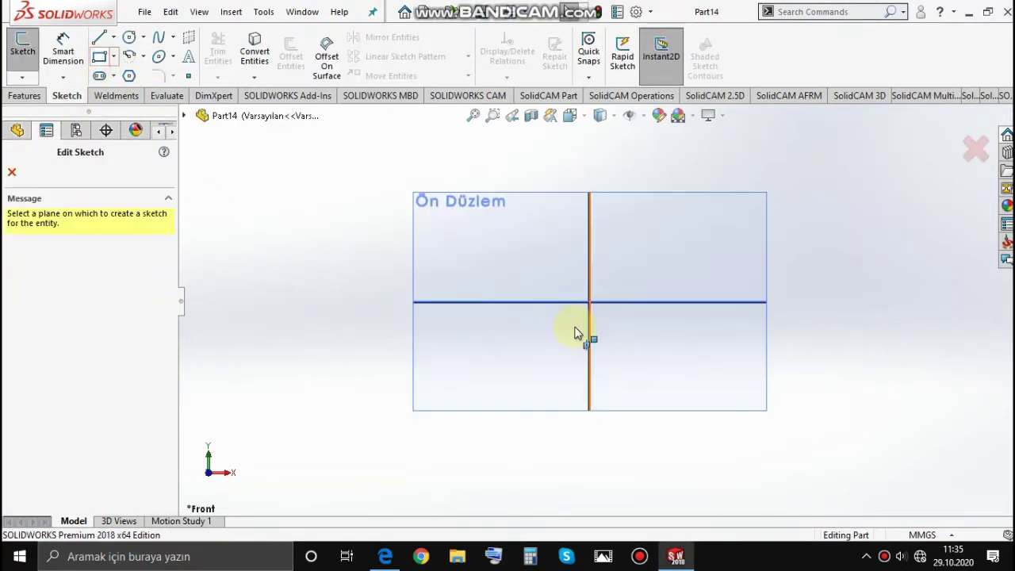
left_click(519, 273)
left_click(541, 278)
left_click(669, 356)
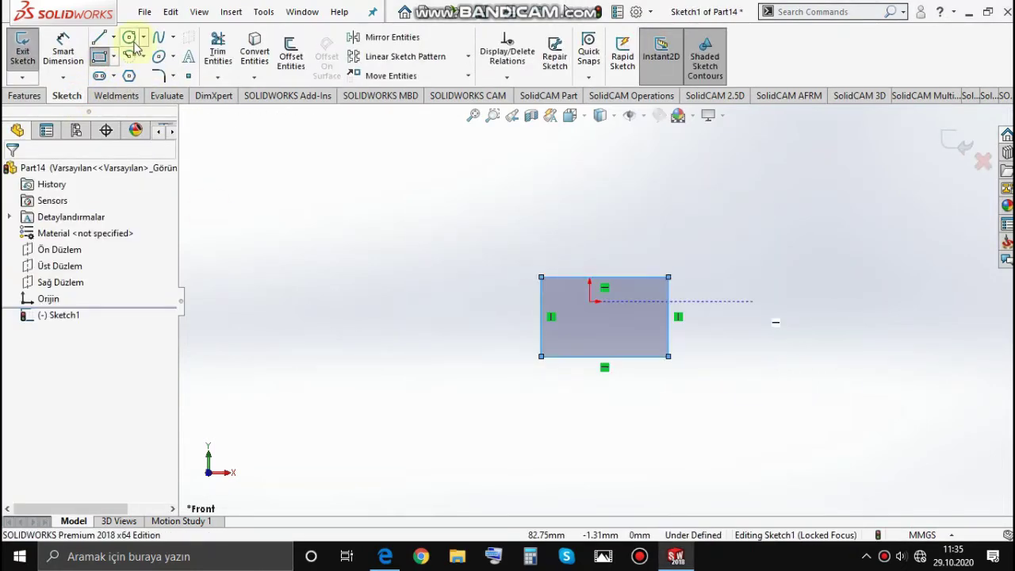
Draw a large circle centred beyond the rectangle's right edge and a circle of about 26 mm radius centred on its left edge's midpoint
left_click(699, 317)
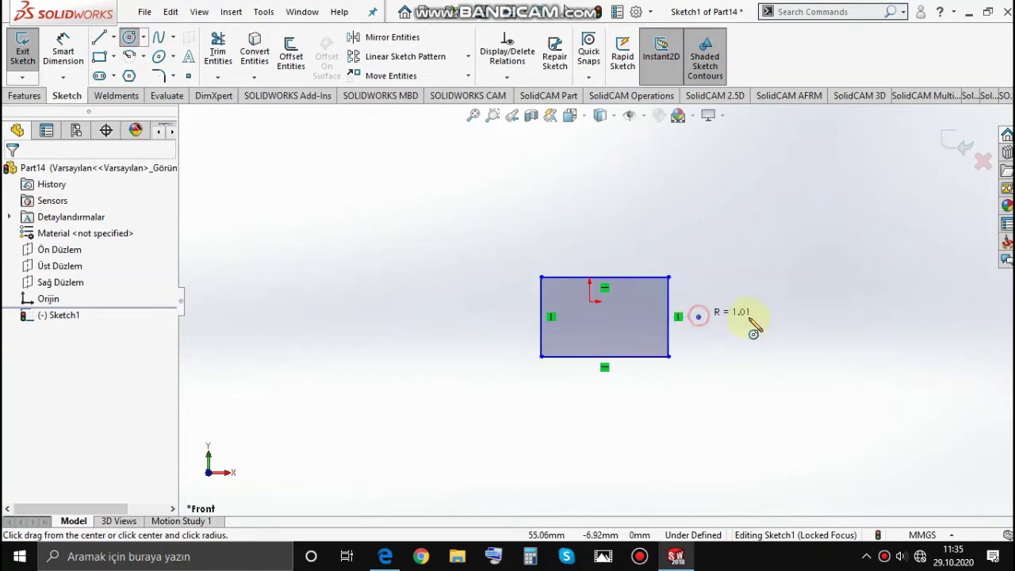
left_click(763, 358)
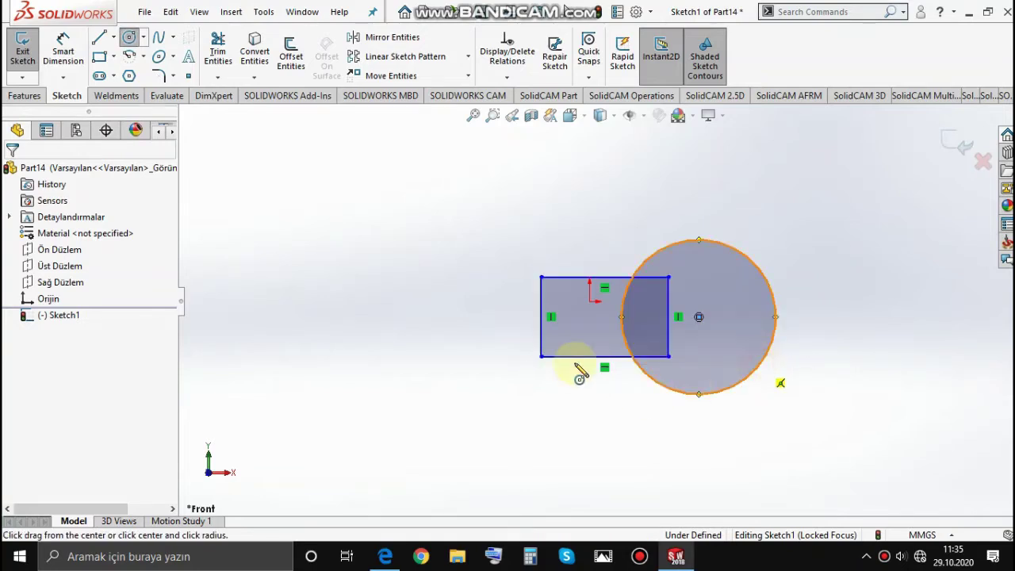
left_click(542, 318)
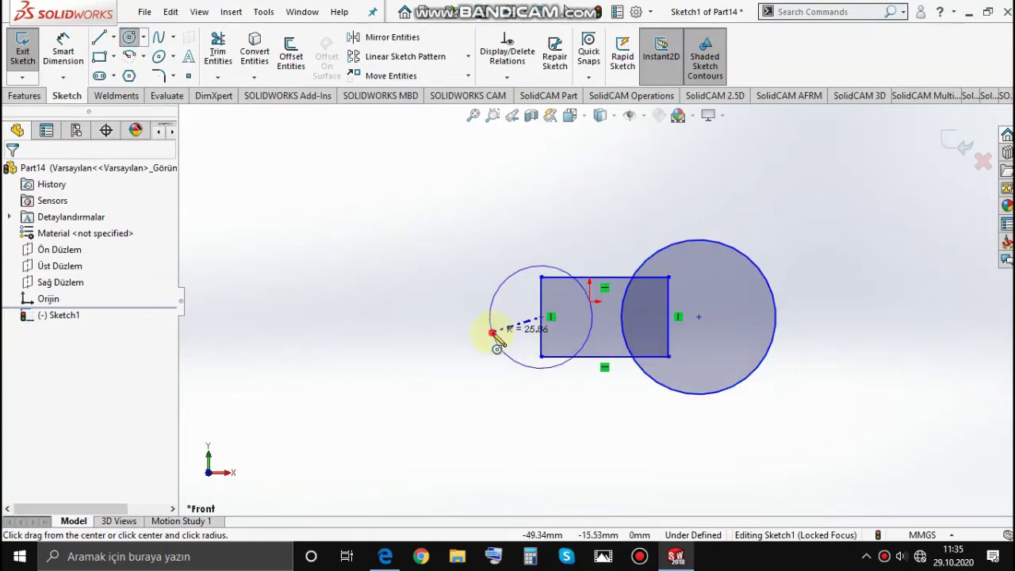
left_click(492, 333)
Make the left circle tangent to the rectangle's top edge
scroll(635, 290, "down", 2)
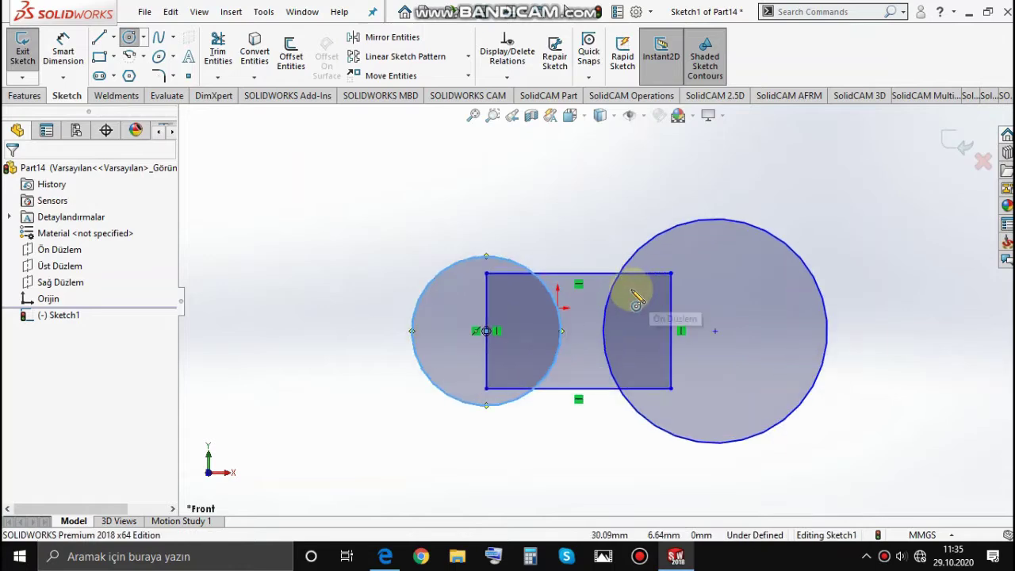
left_click(507, 273)
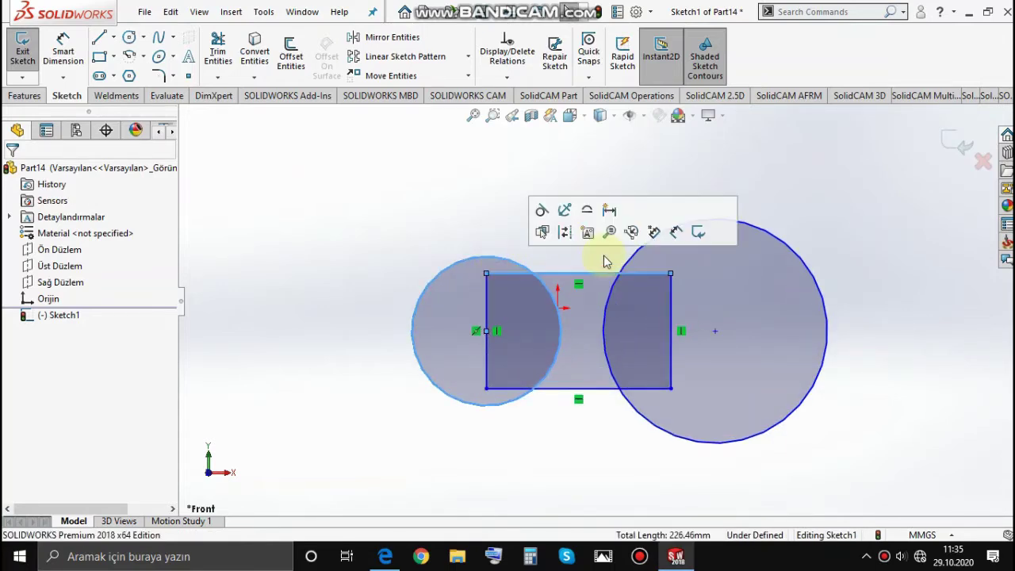
left_click(542, 211)
Dimension the left circle's diameter as 20 mm
left_click(78, 54)
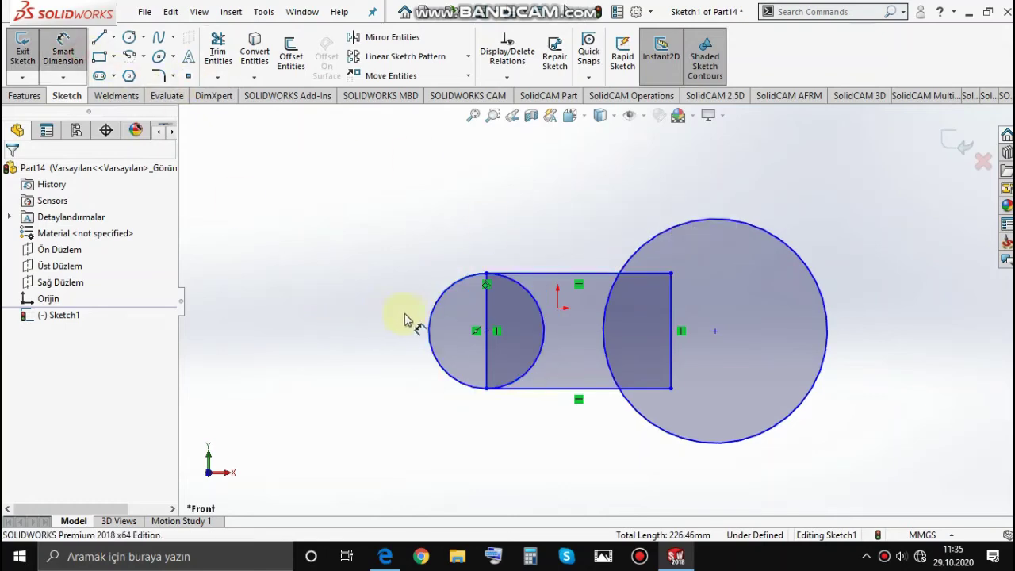
left_click(428, 333)
left_click(363, 336)
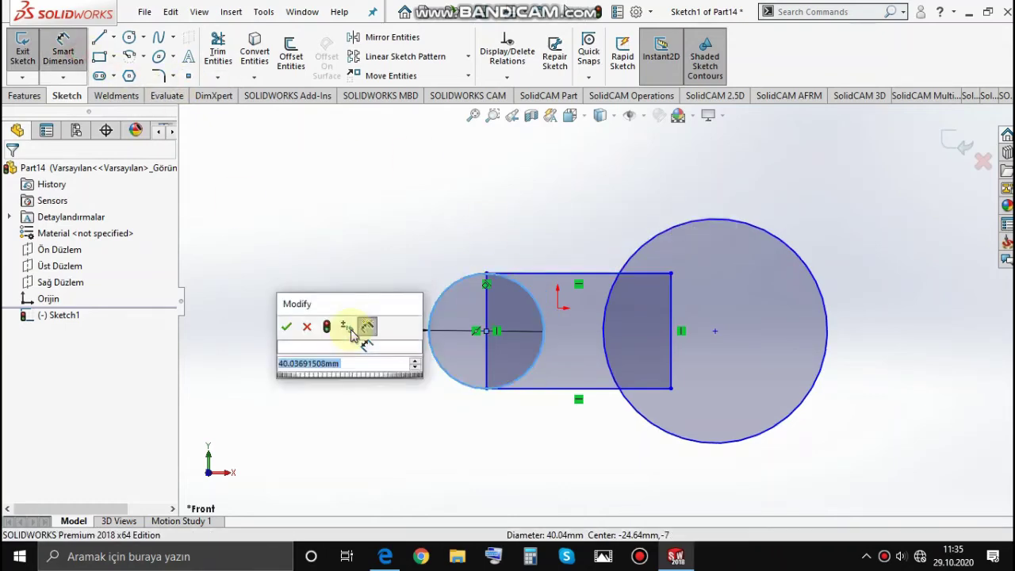
type("20")
key("Return")
Check the reference drawing and dimension the distance between the rectangle's two vertical edges as 20 mm
key("alt+Tab")
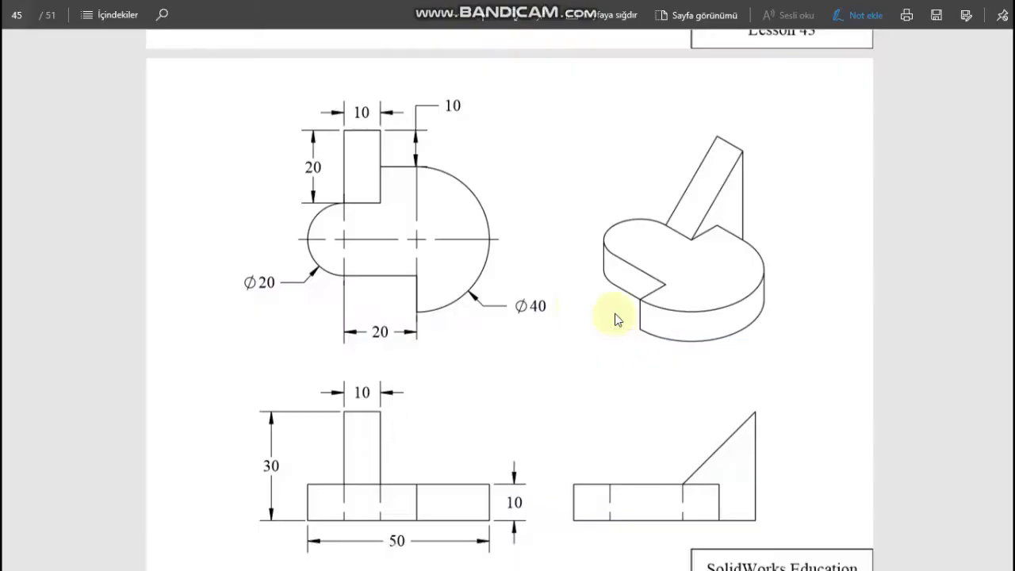
key("alt+Tab")
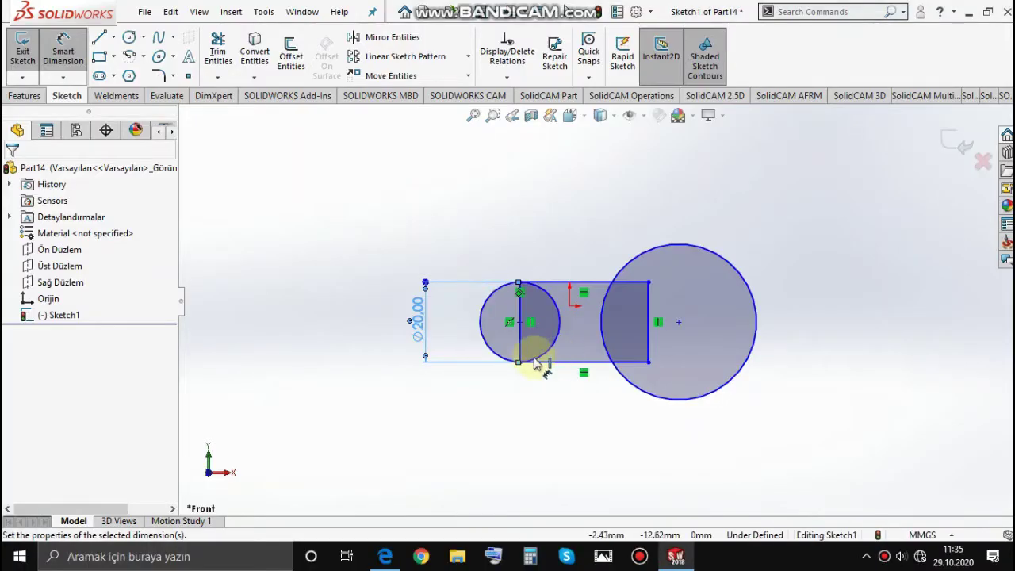
left_click(521, 345)
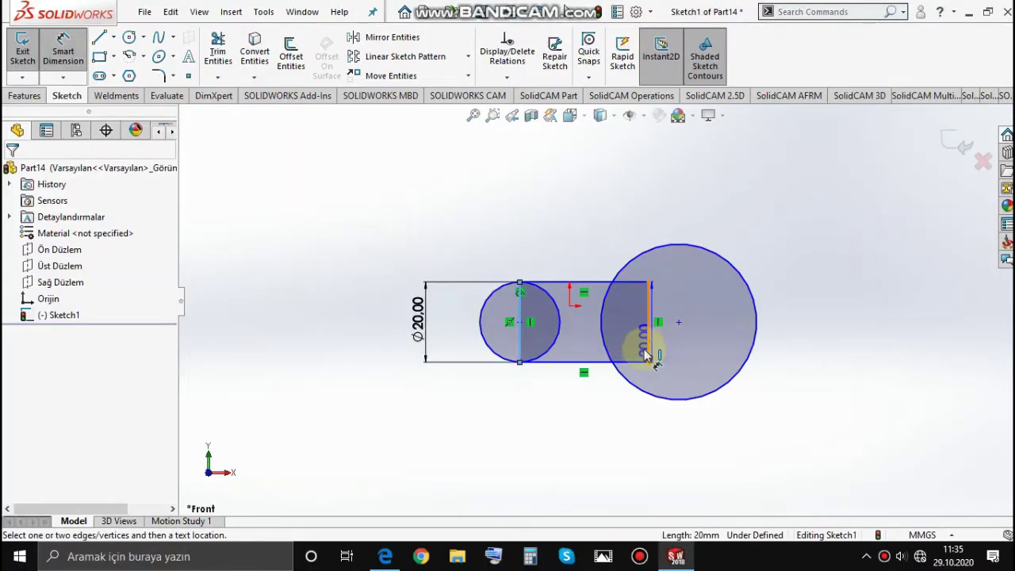
left_click(647, 354)
left_click(569, 429)
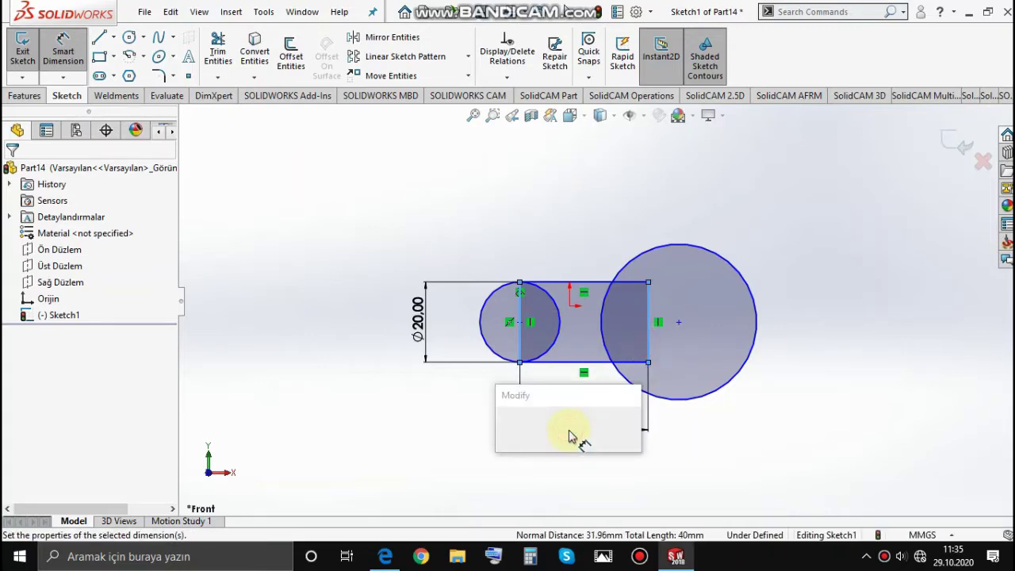
type("20")
key("Return")
Consult the reference drawing and constrain the large circle's centre to the midpoint of the rectangle's right edge
key("alt+Tab")
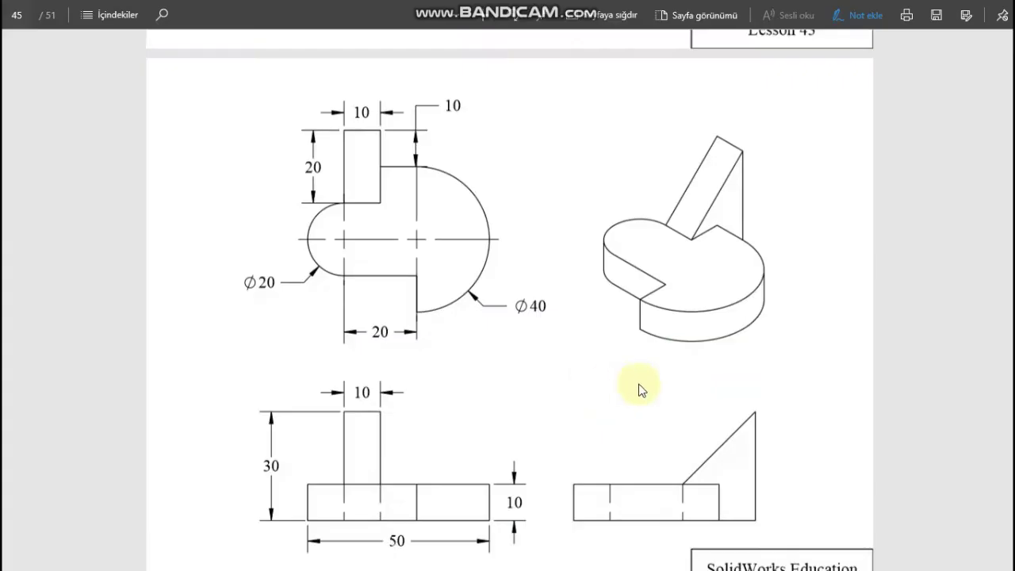
key("alt+Tab")
scroll(662, 310, "down", 2)
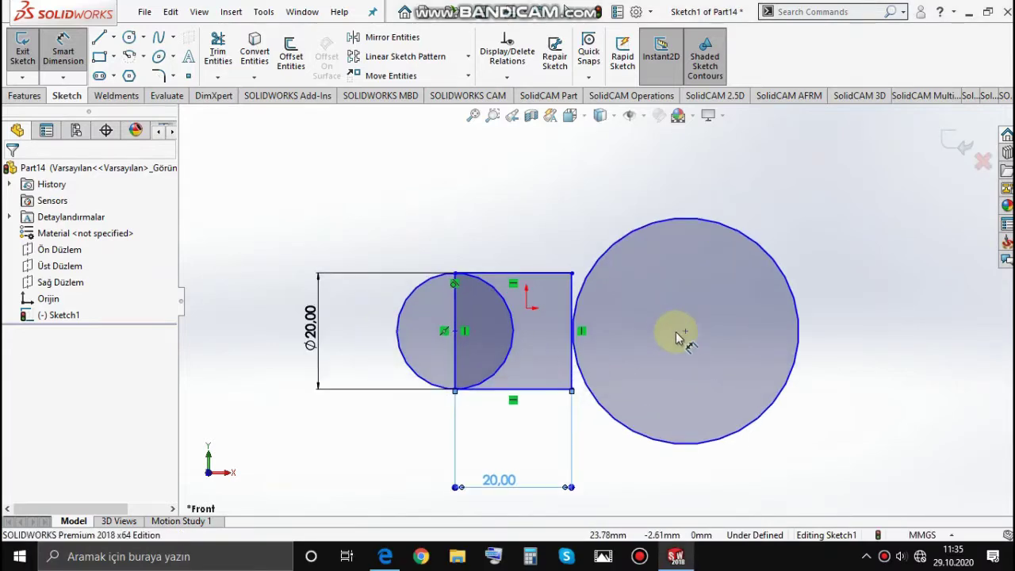
key("Escape")
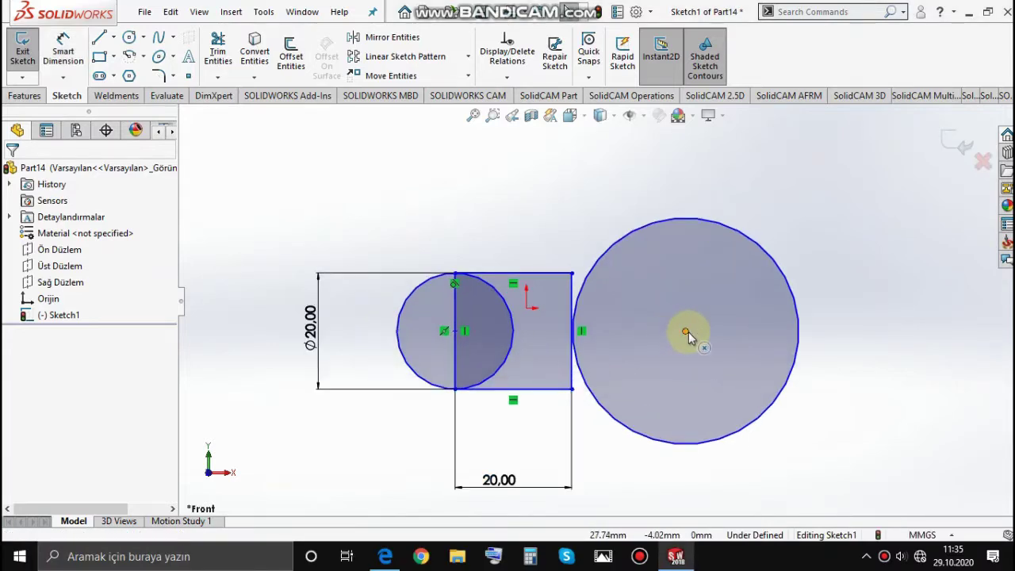
left_click(572, 331, "ctrl")
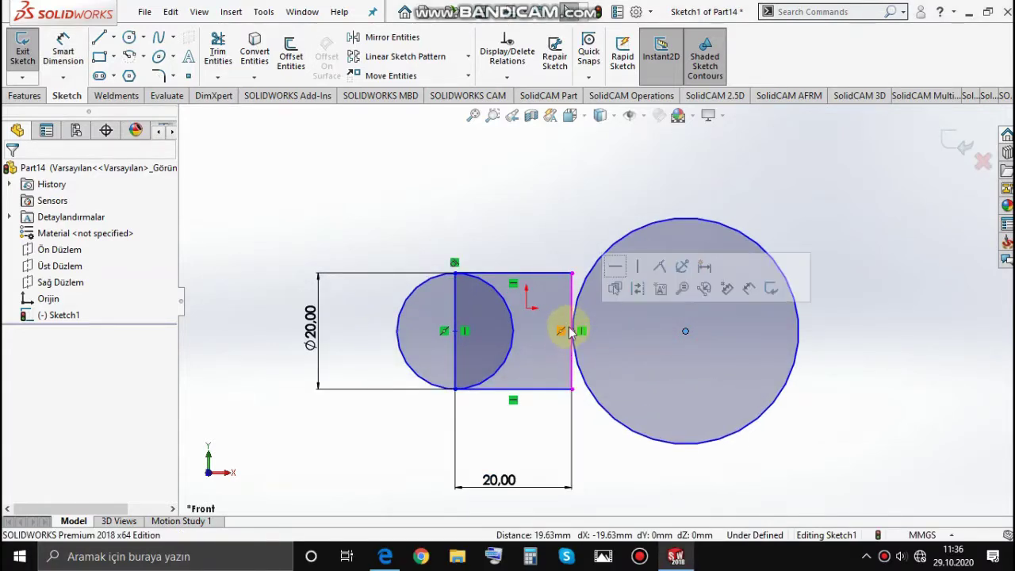
left_click(661, 267)
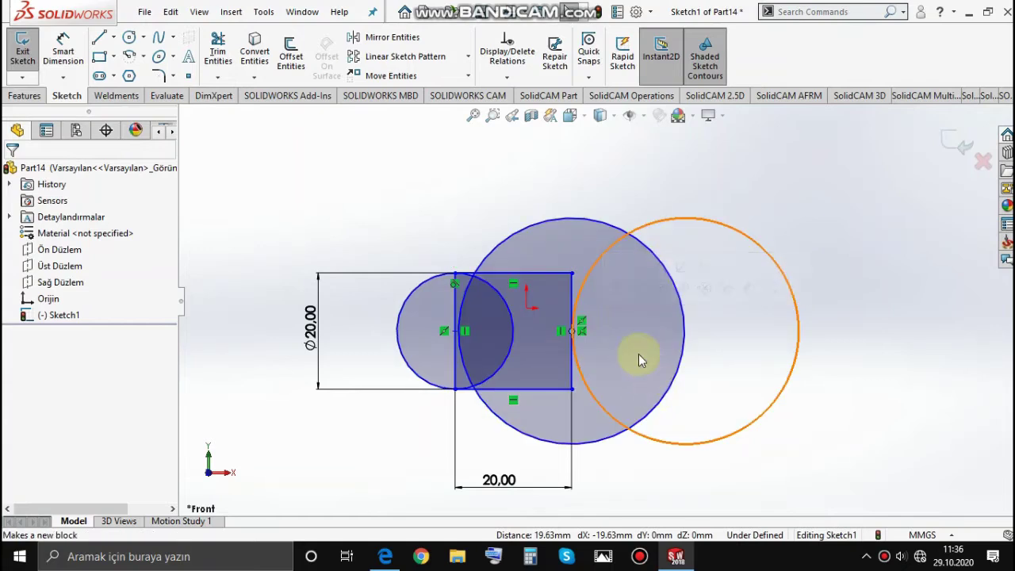
Check the reference drawing and dimension the large circle's diameter as 40 mm
scroll(638, 356, "up", 2)
scroll(604, 333, "down", 2)
key("alt+Tab")
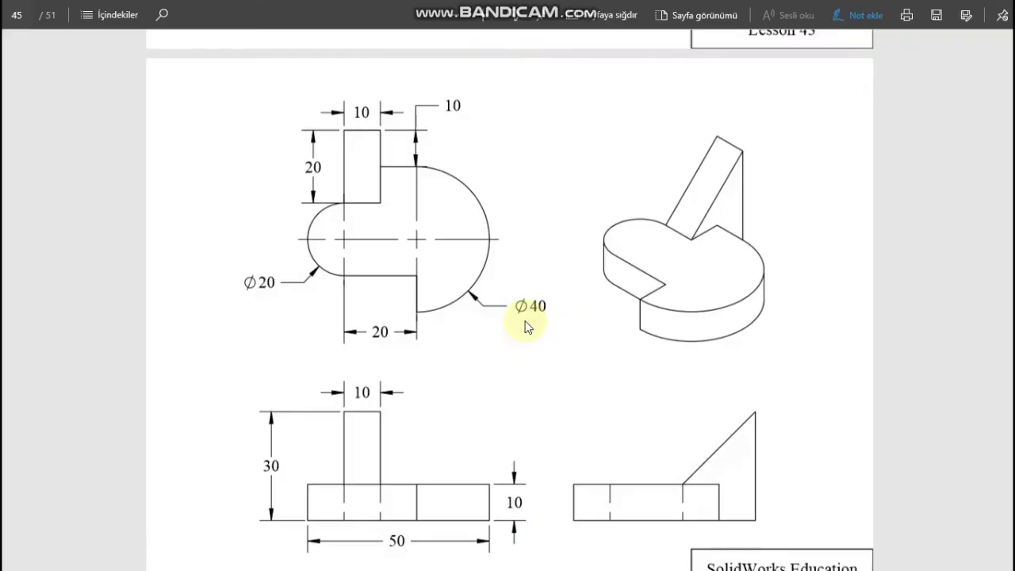
key("alt+Tab")
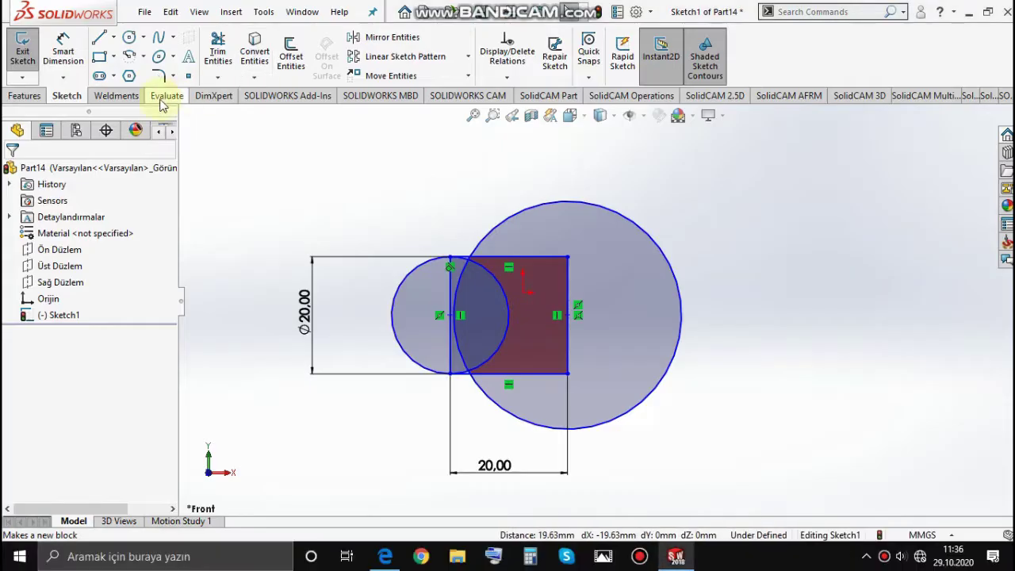
left_click(62, 52)
left_click(654, 397)
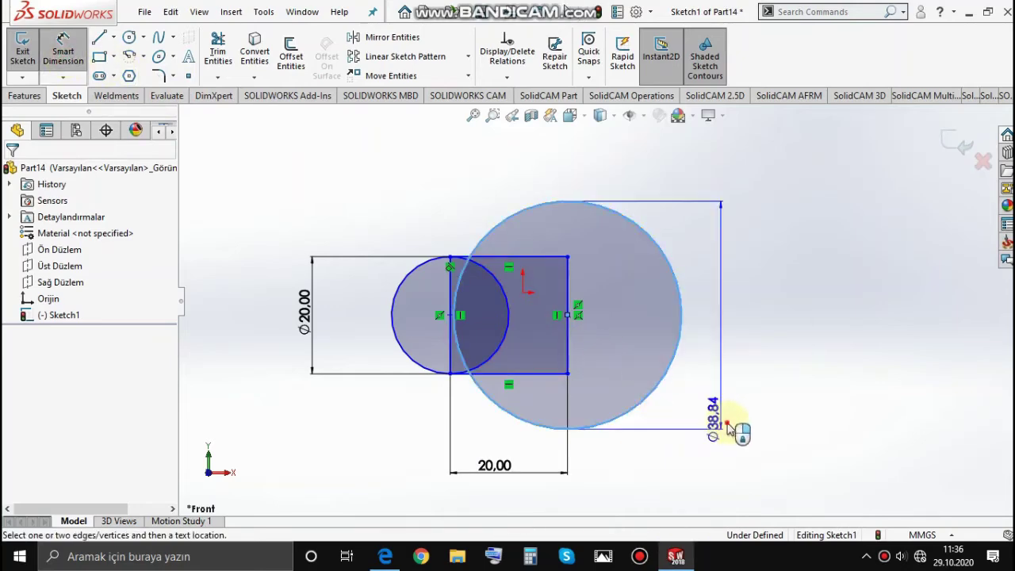
left_click(730, 422)
type("40")
key("Return")
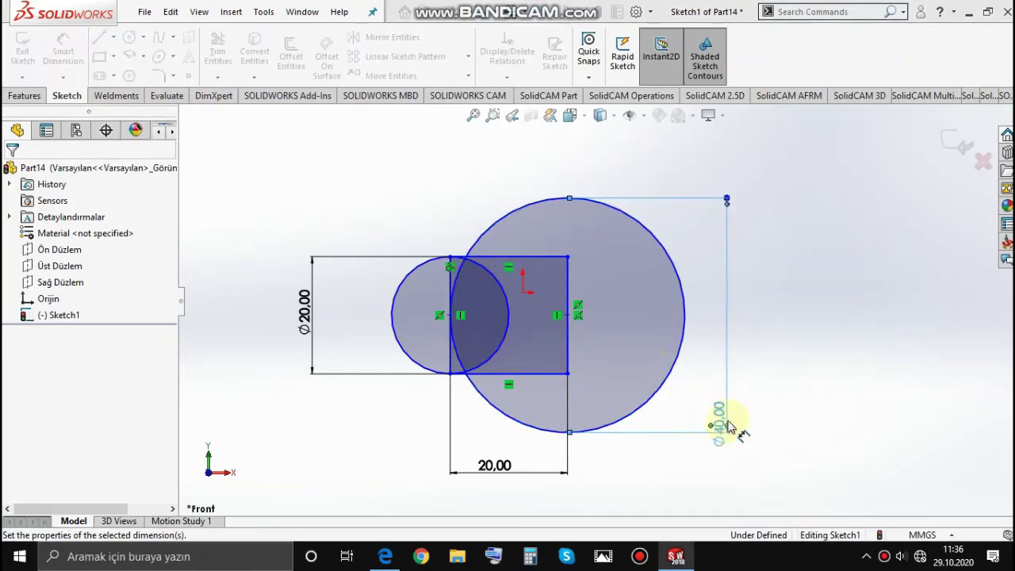
key("Escape")
Following the reference drawing, sketch a vertical line about 5.8 mm long from the rectangle's top edge up to the large circle
key("alt+Tab")
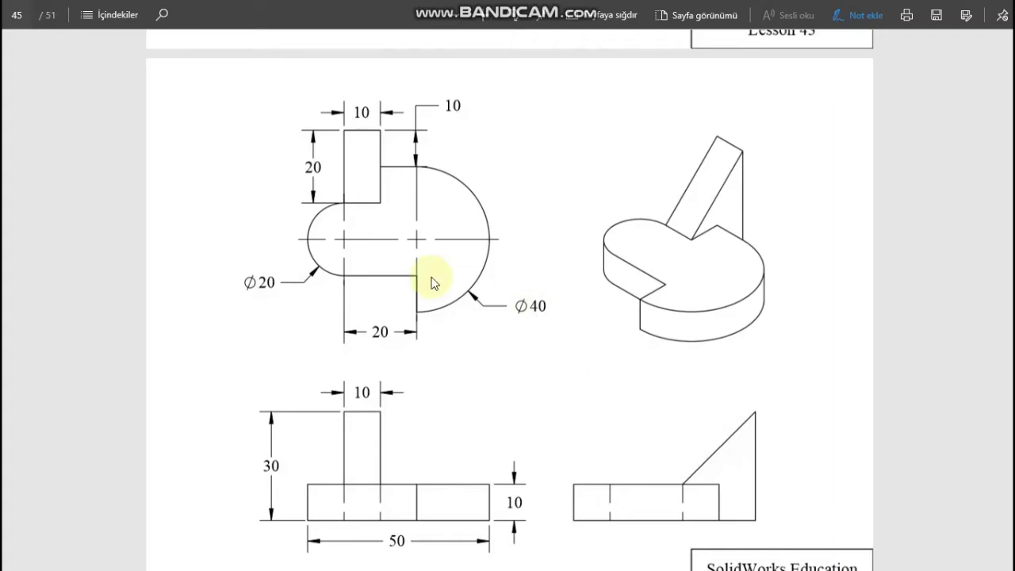
key("alt+Tab")
scroll(476, 234, "down", 3)
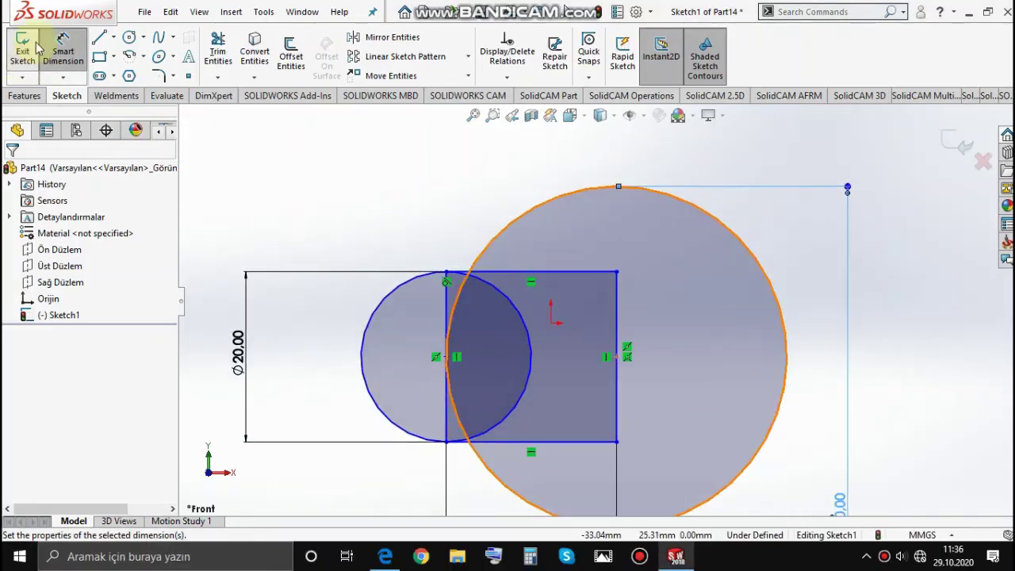
left_click(98, 37)
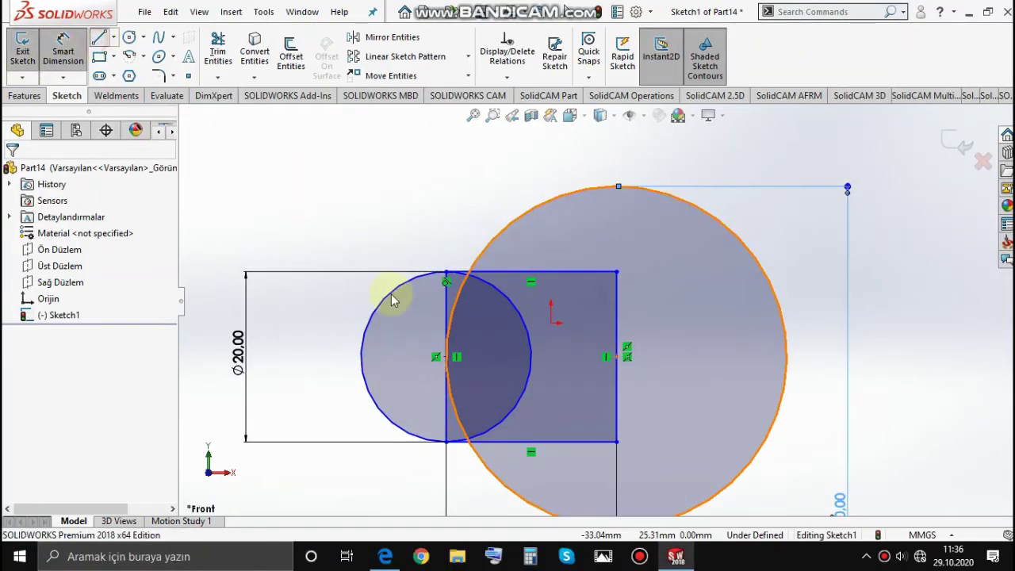
left_click(512, 268)
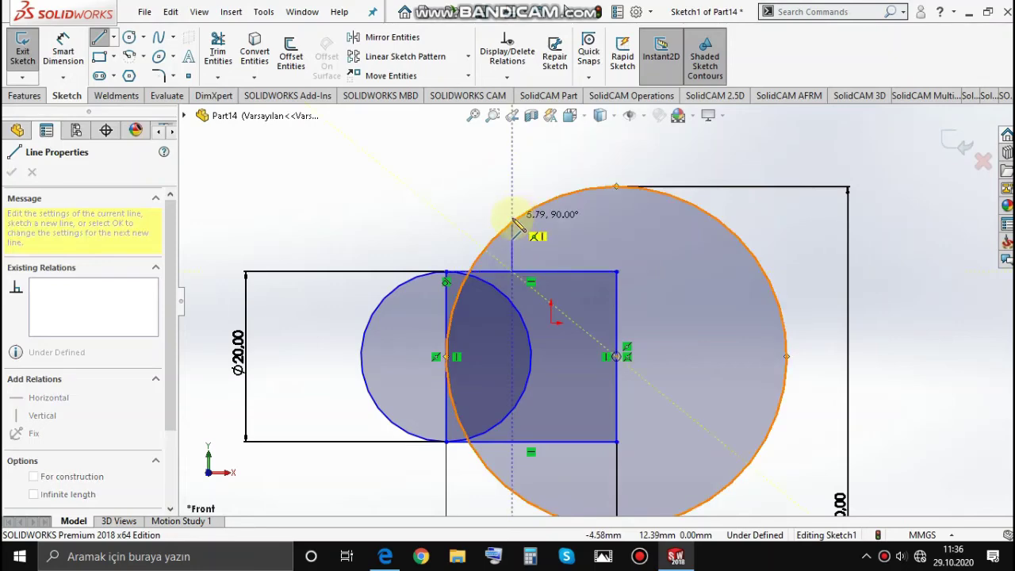
key("alt+Tab")
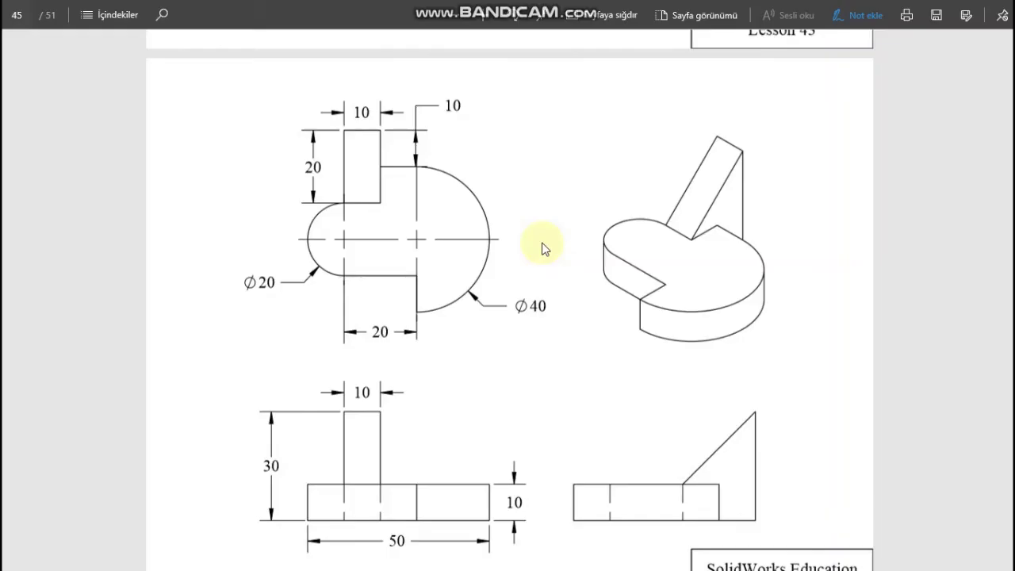
key("alt+Tab")
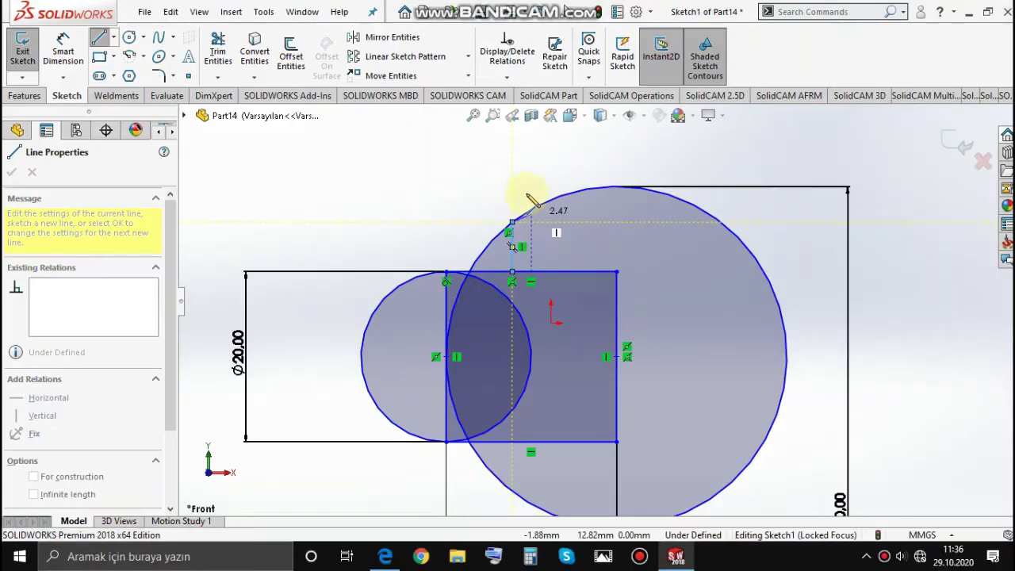
Try a sloped line from the vertical line's upper end to the large circle's top point, and undo it
left_click(616, 188)
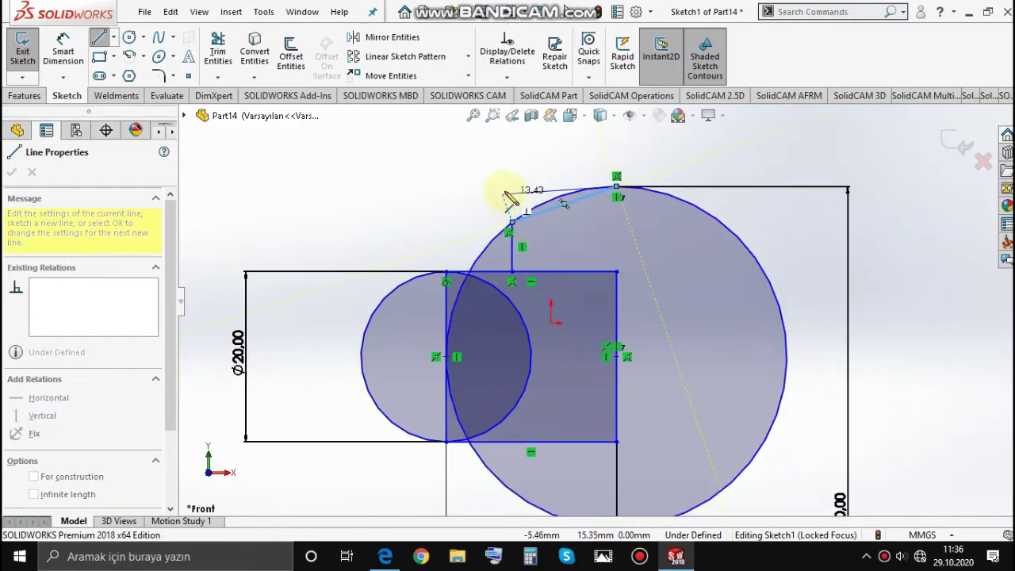
left_click(512, 223)
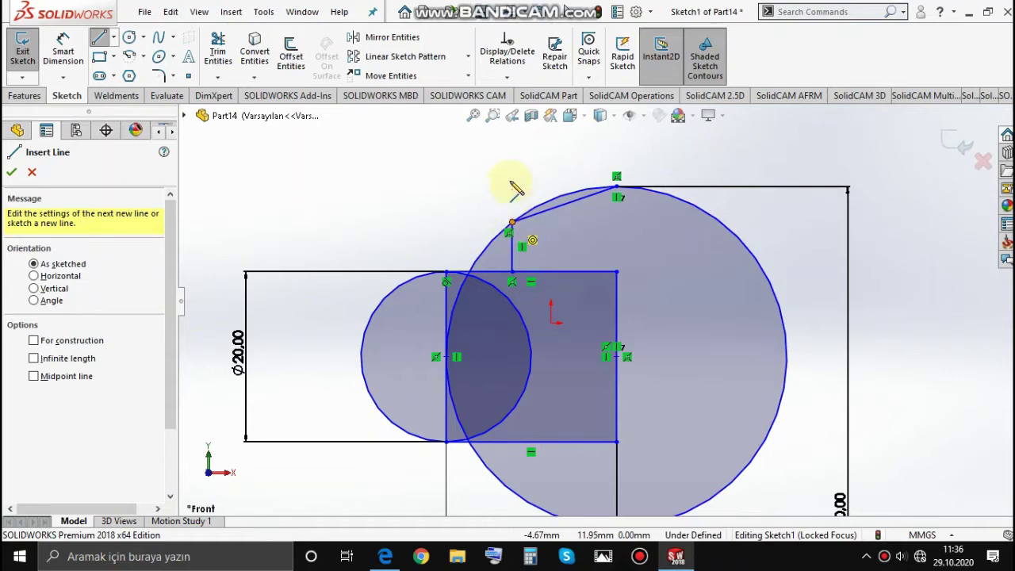
key("Escape")
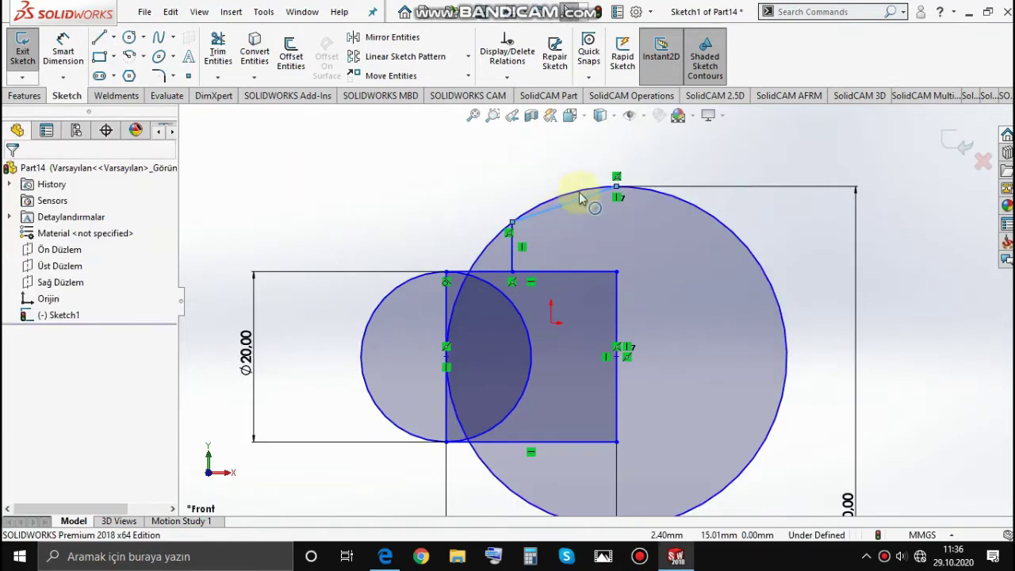
scroll(593, 188, "down", 2)
scroll(593, 184, "down", 1)
key("ctrl+z")
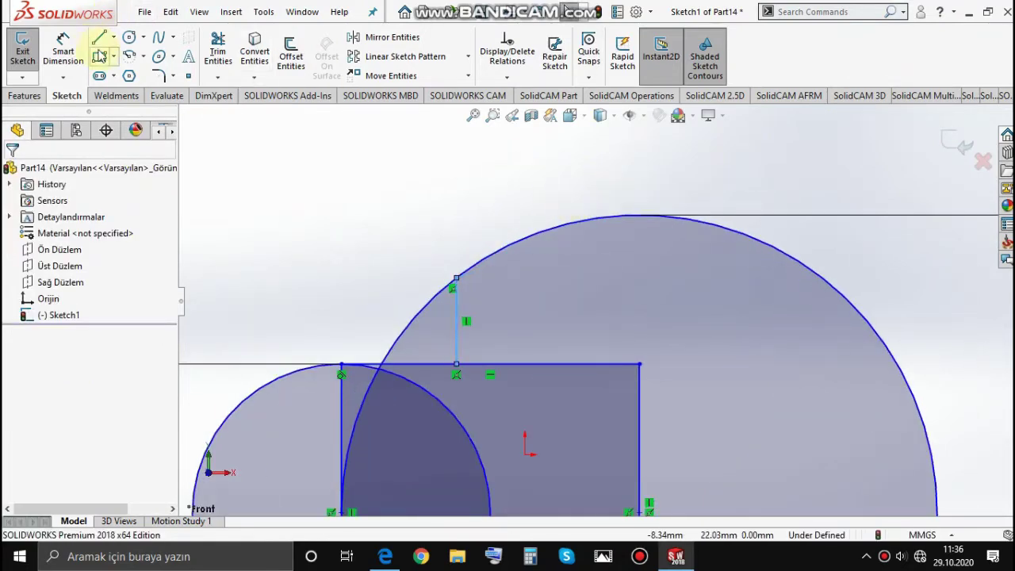
Draw a corner rectangle about 12 mm wide rising from the vertical line's upper end and crossing the top of the large circle
left_click(456, 277)
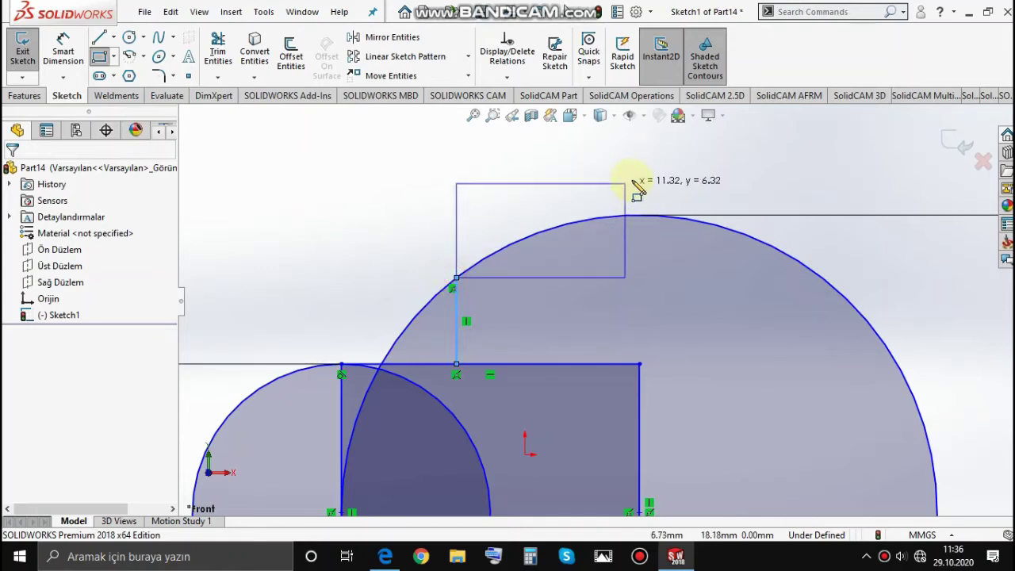
left_click(640, 192)
key("Escape")
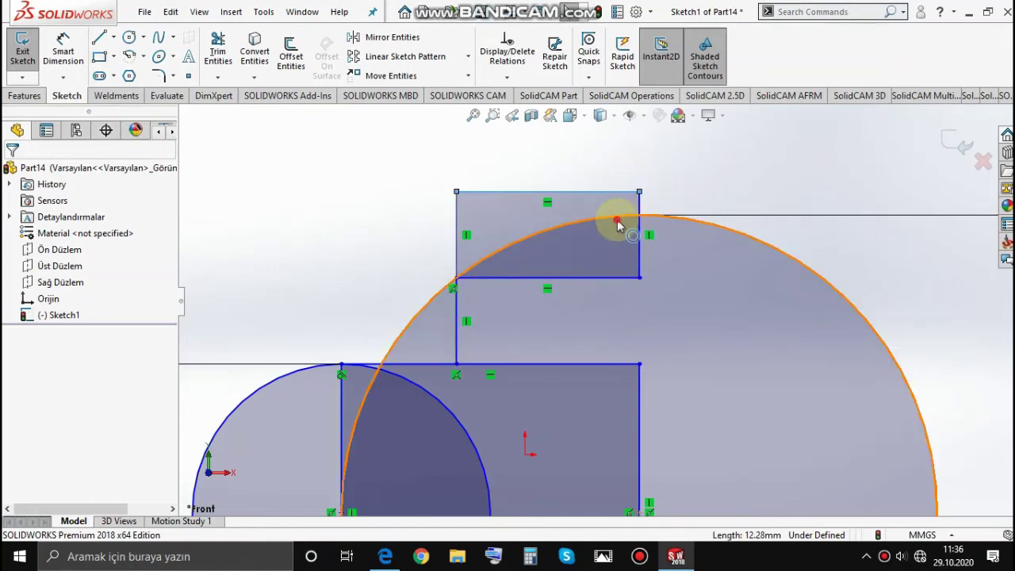
Make the upper rectangle's top edge tangent to the large circle, and trim its inner edges and the circle's upper-left arc
left_click(605, 221)
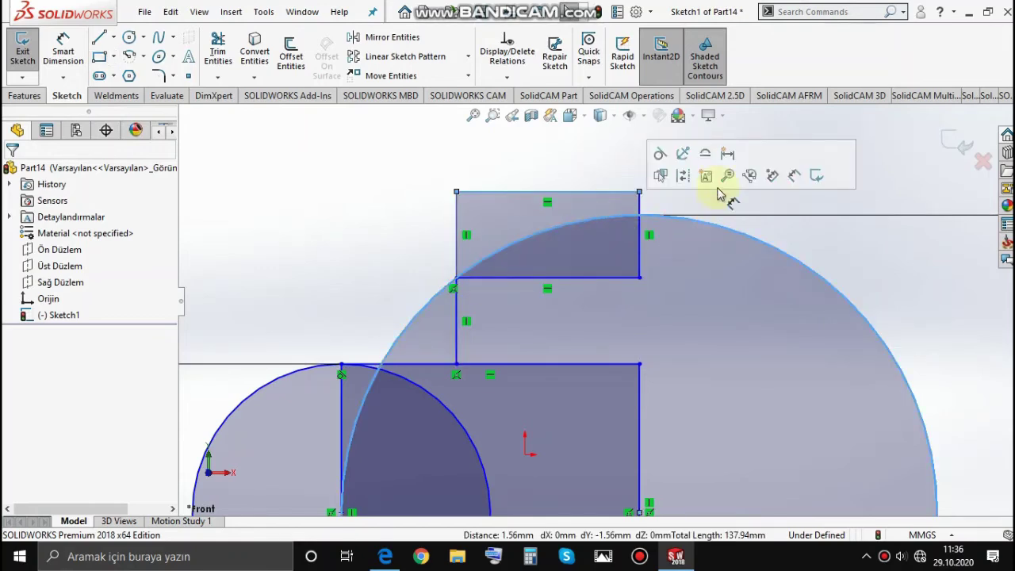
left_click(661, 156)
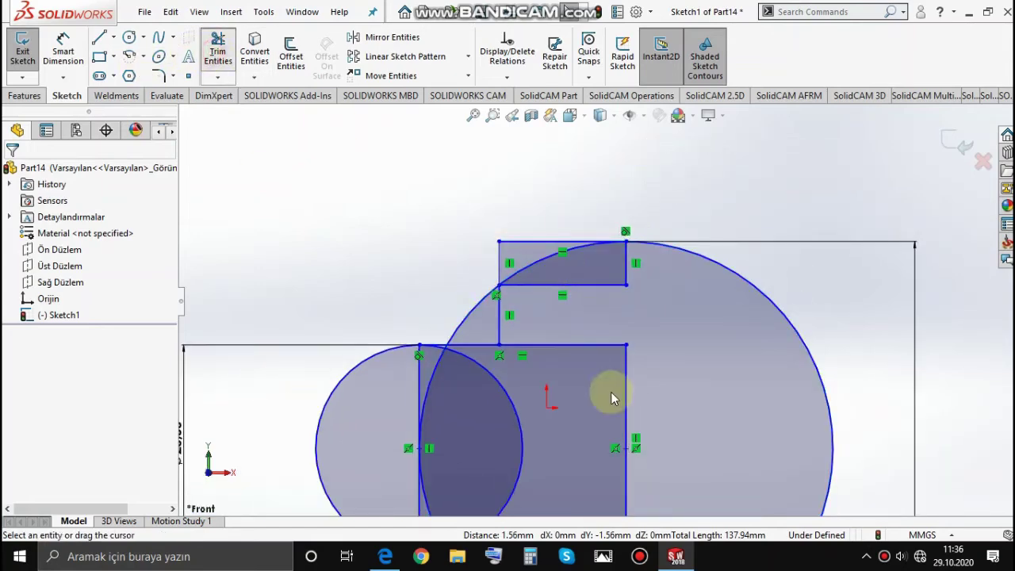
mouse_move(641, 291)
left_mouse_down()
mouse_move(592, 302)
mouse_move(536, 269)
mouse_move(533, 281)
left_mouse_up()
scroll(574, 366, "up", 1)
scroll(540, 365, "down", 3)
left_click_drag(454, 231, 462, 310)
scroll(499, 340, "up", 2)
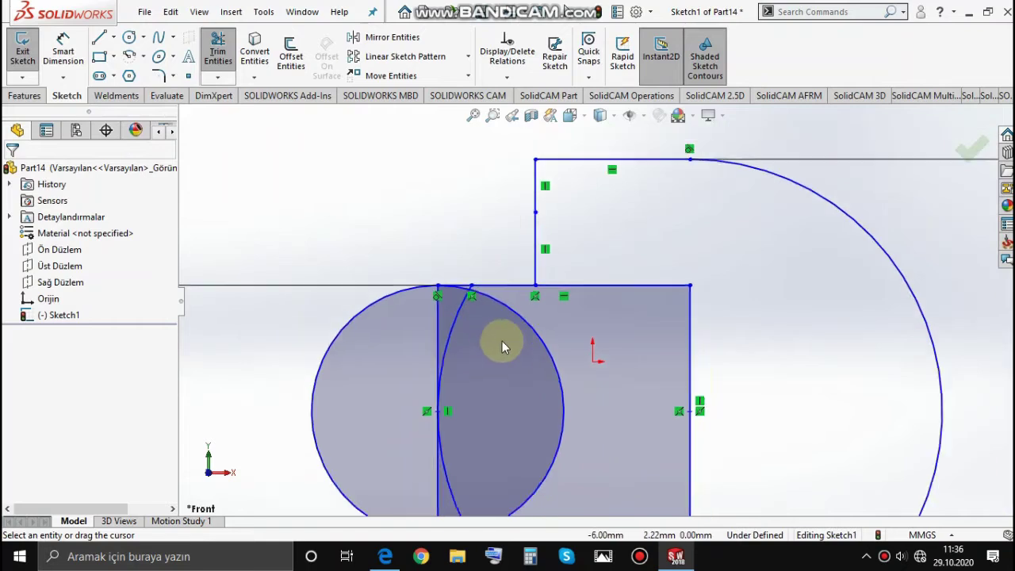
Trim the large rectangle's inner edges and the overlapping arcs of both circles inside the profile
scroll(613, 388, "up", 2)
left_click_drag(687, 356, 608, 278)
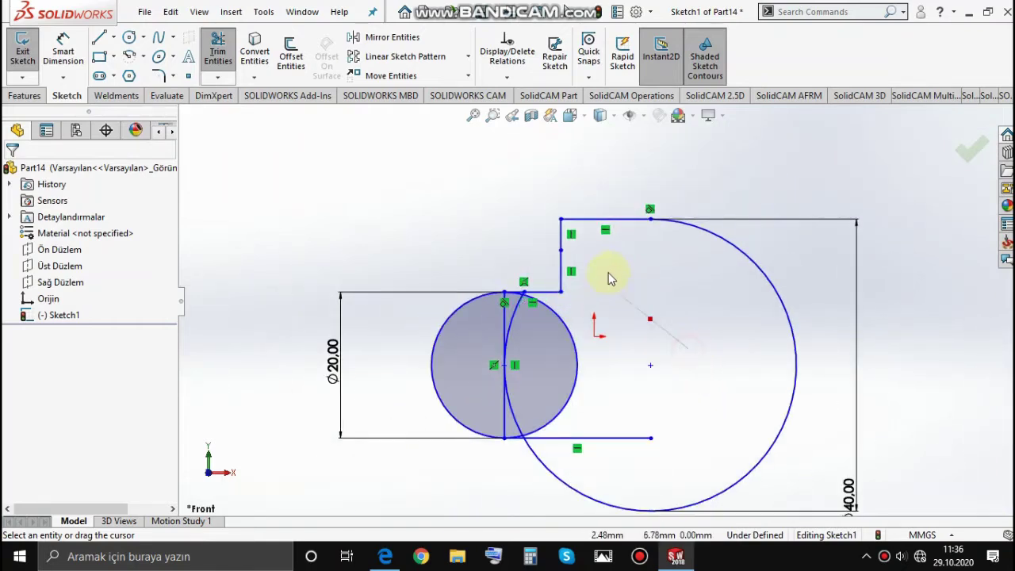
mouse_move(561, 362)
left_mouse_down()
mouse_move(524, 334)
mouse_move(530, 373)
left_mouse_up()
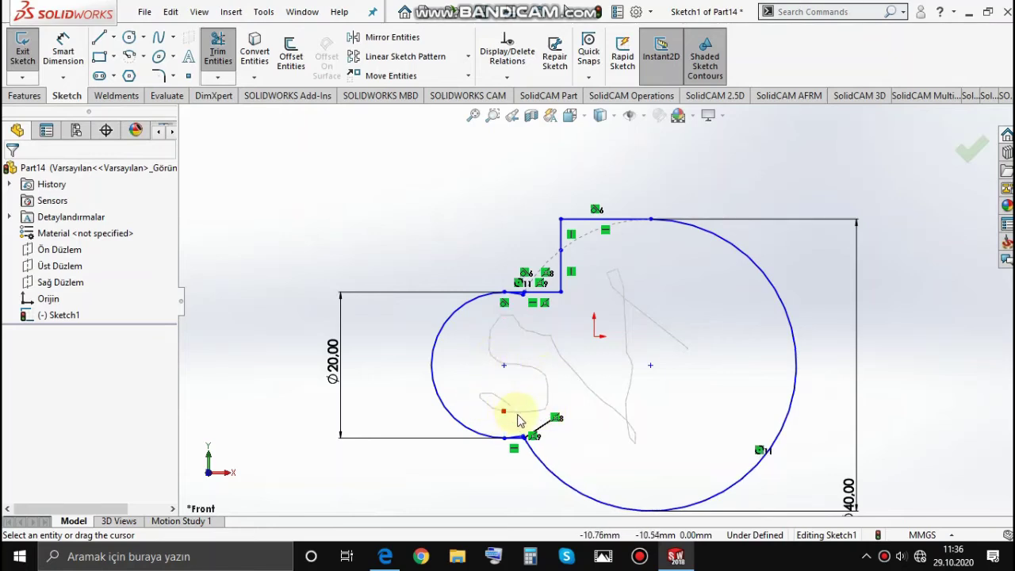
Trim the short leftover arc stubs at the upper and lower junctions between the circles and the horizontal edges
scroll(529, 451, "down", 6)
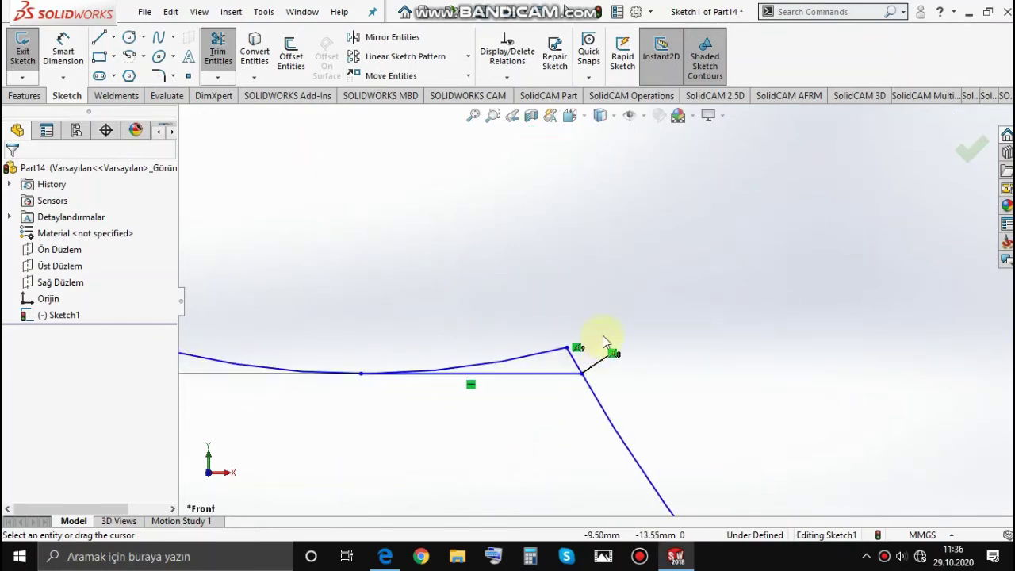
scroll(522, 386, "up", 8)
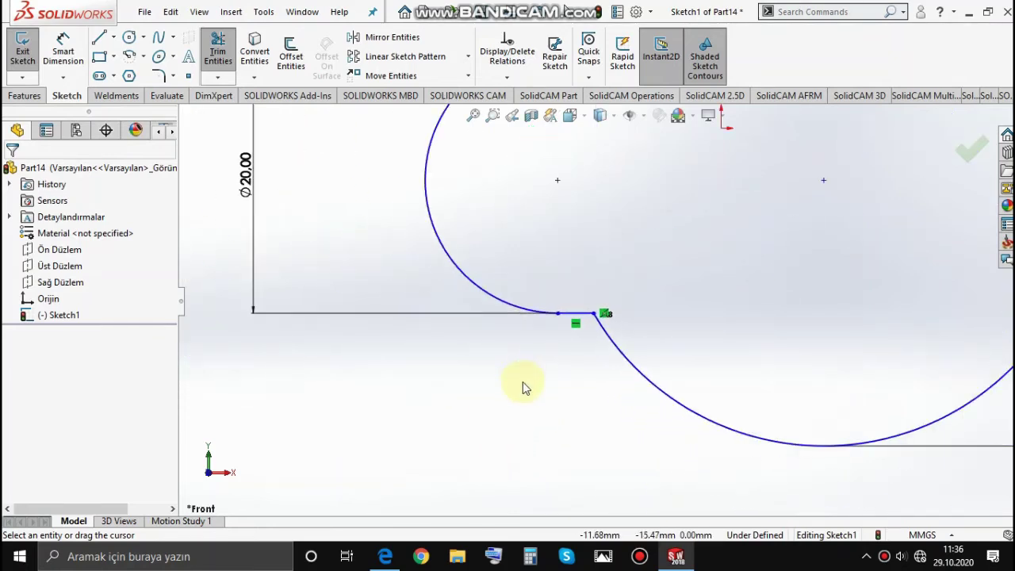
scroll(611, 256, "down", 8)
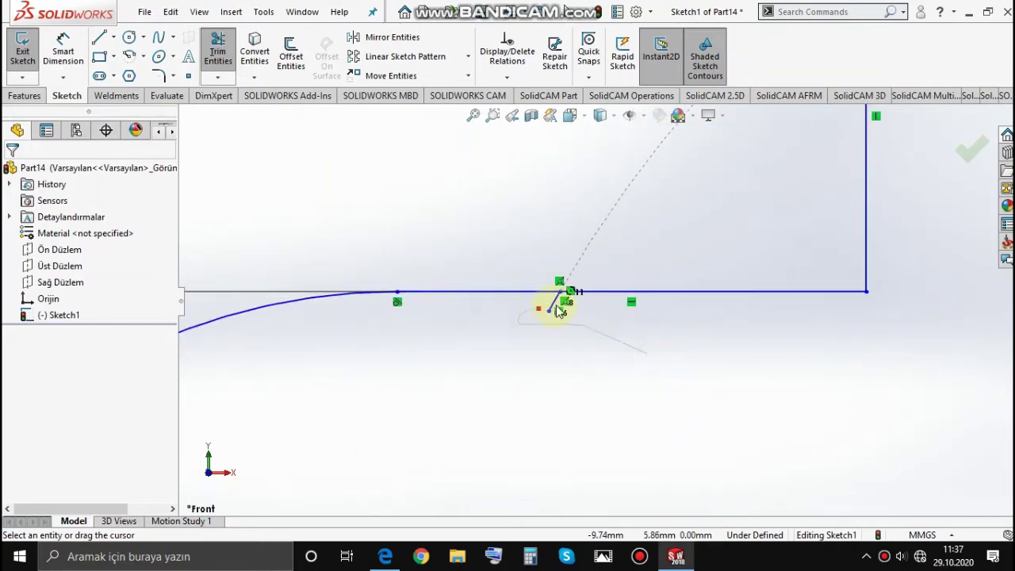
left_click_drag(559, 311, 557, 315)
scroll(587, 311, "up", 10)
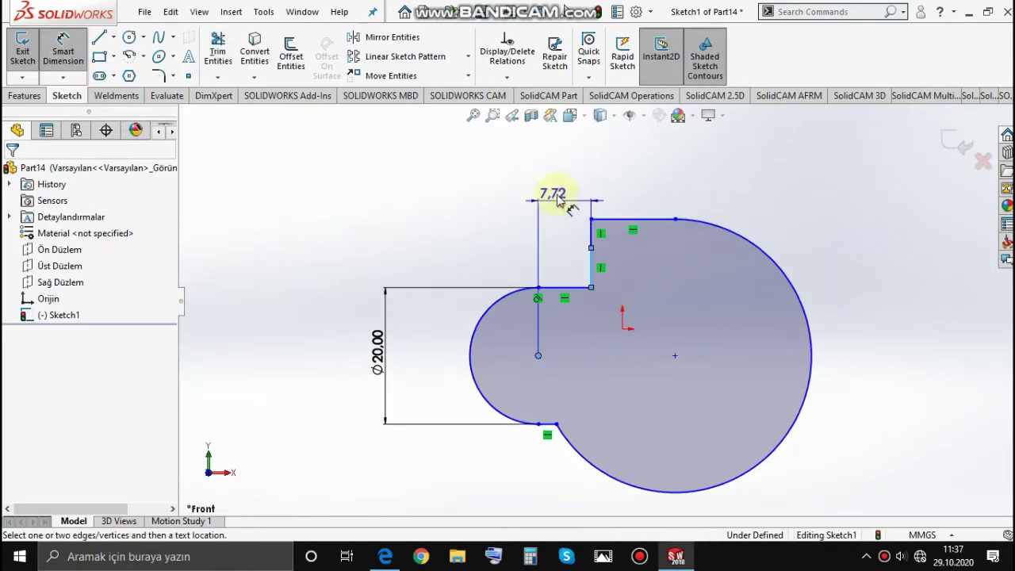
Set the horizontal distance from the small arc's centre to the vertical step line to 10 mm, checking it against the reference drawing
left_click(569, 176)
type("10")
key("Return")
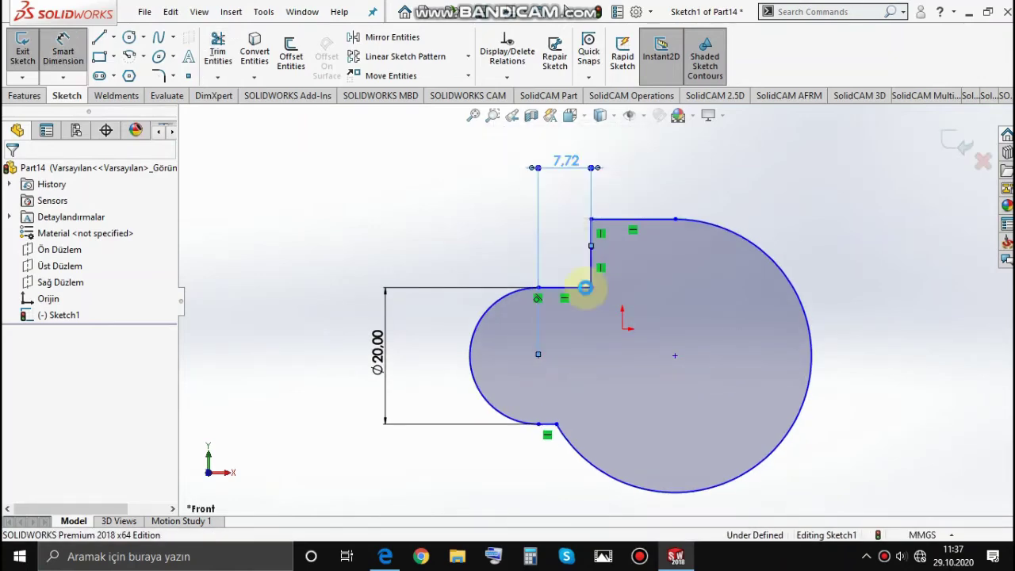
key("alt+Tab")
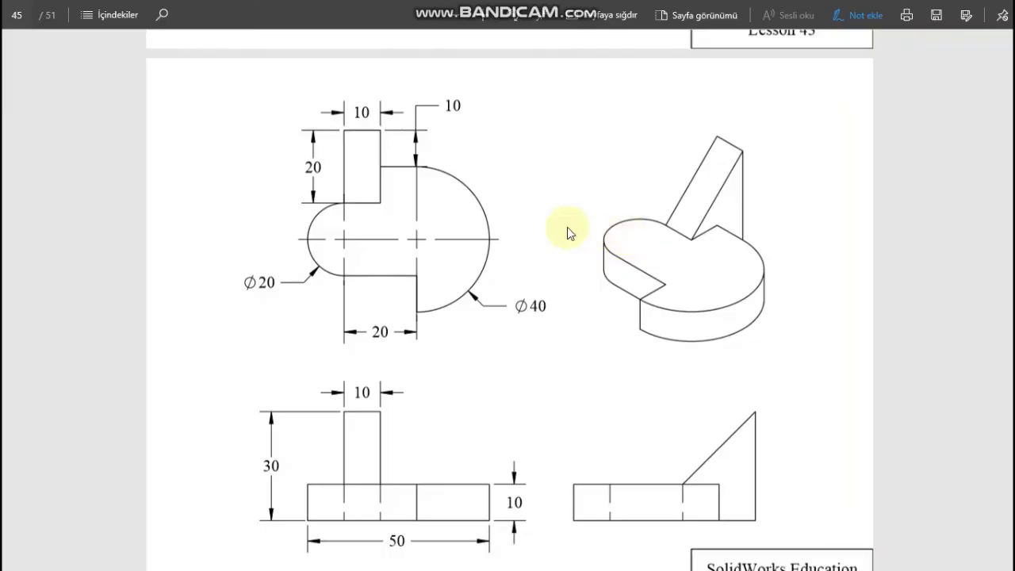
key("alt+Tab")
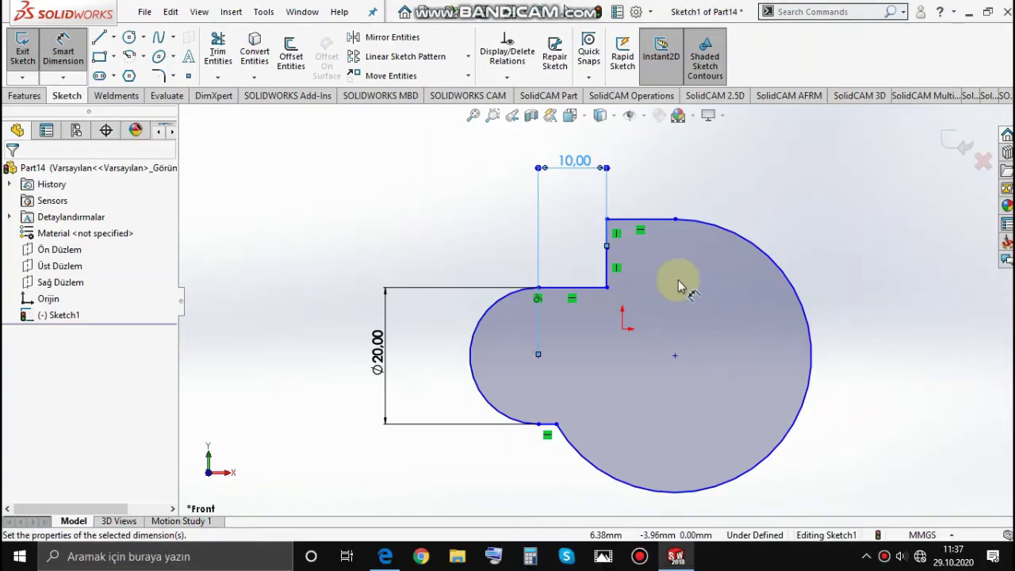
Dimension the horizontal distance from the vertical step line to the large arc's centre as 10 mm
left_click(606, 277)
left_click(675, 356)
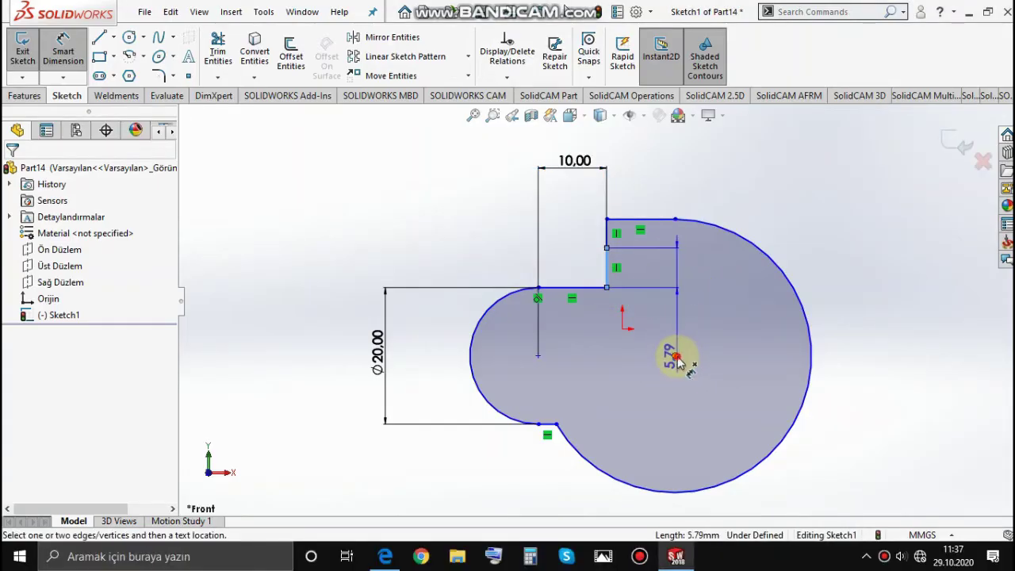
left_click(645, 181)
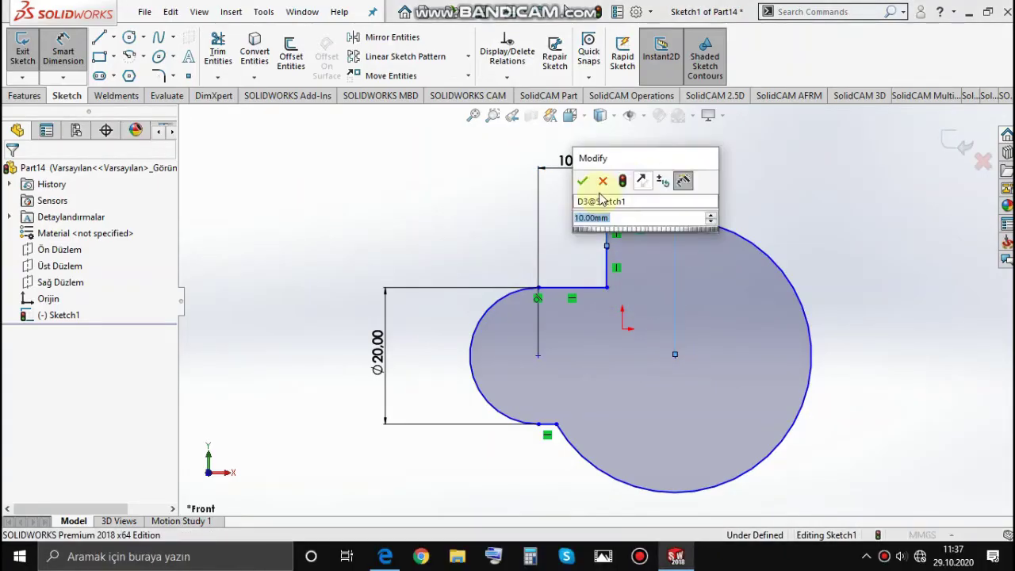
left_click(582, 177)
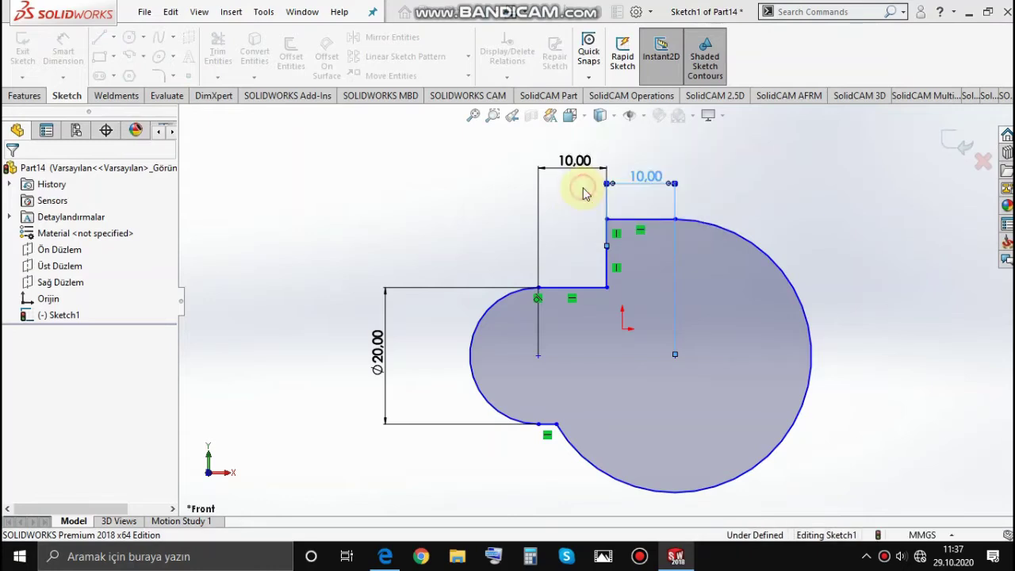
Dimension the step's height between its two horizontal edges as 10 mm
left_click(602, 287)
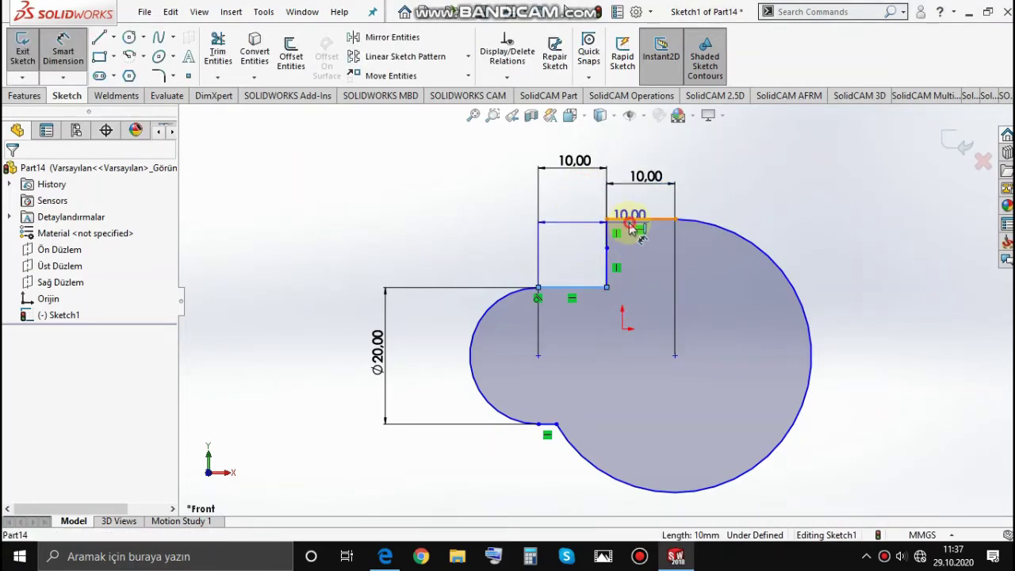
left_click(630, 221)
left_click(597, 271)
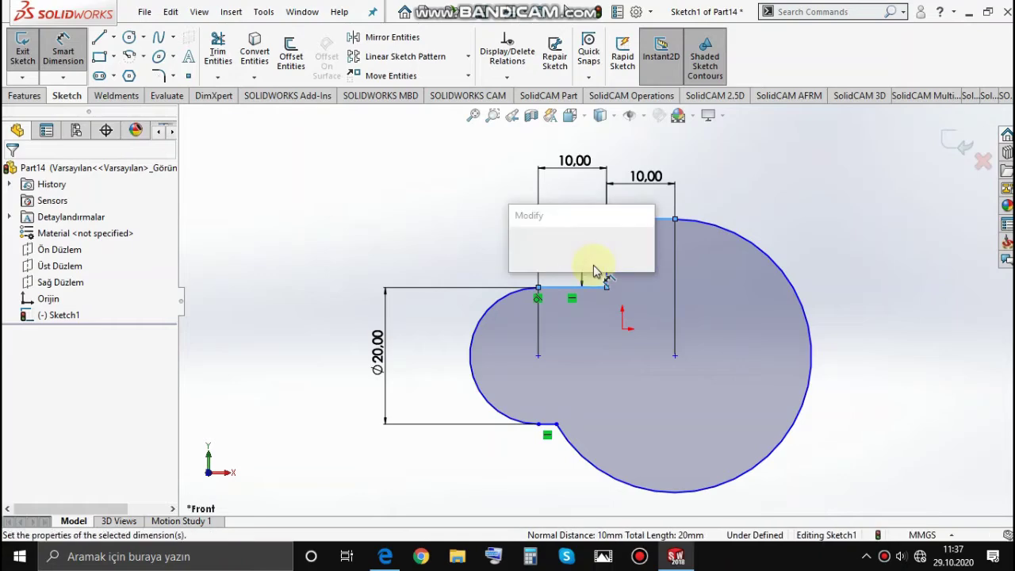
left_click(523, 241)
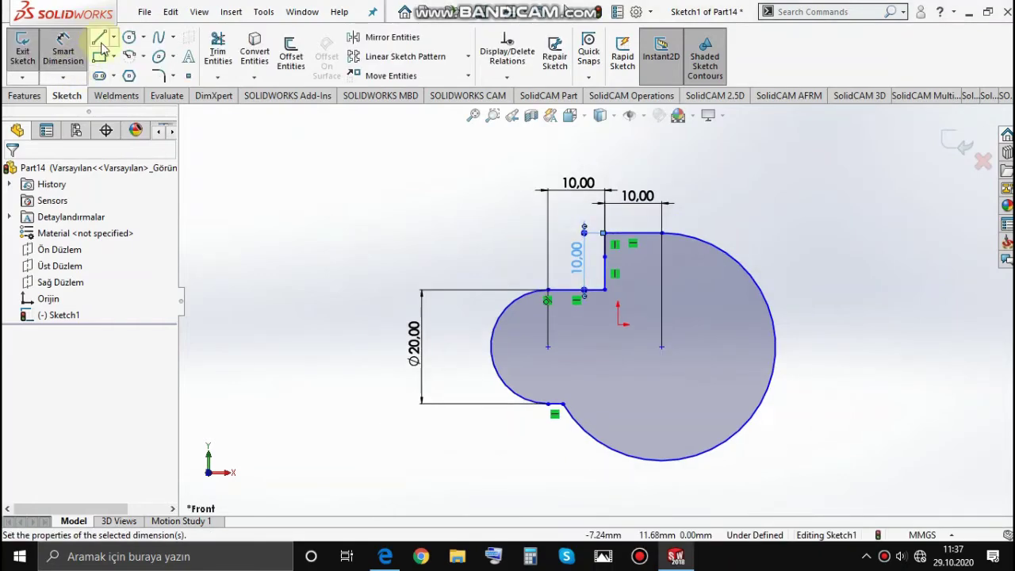
Sketch a vertical line from below the large circle up to its centre
left_click(99, 40)
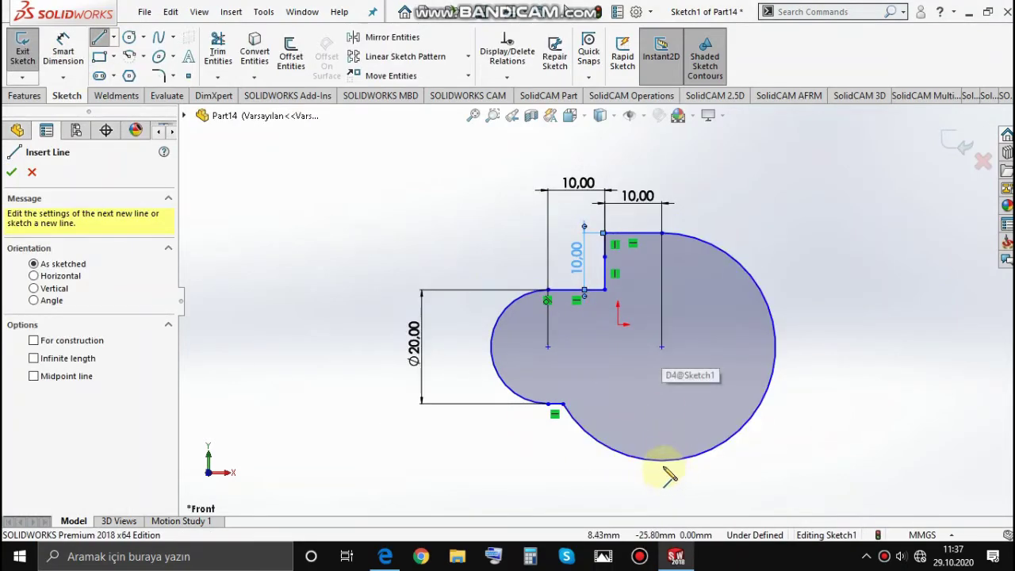
left_click(662, 493)
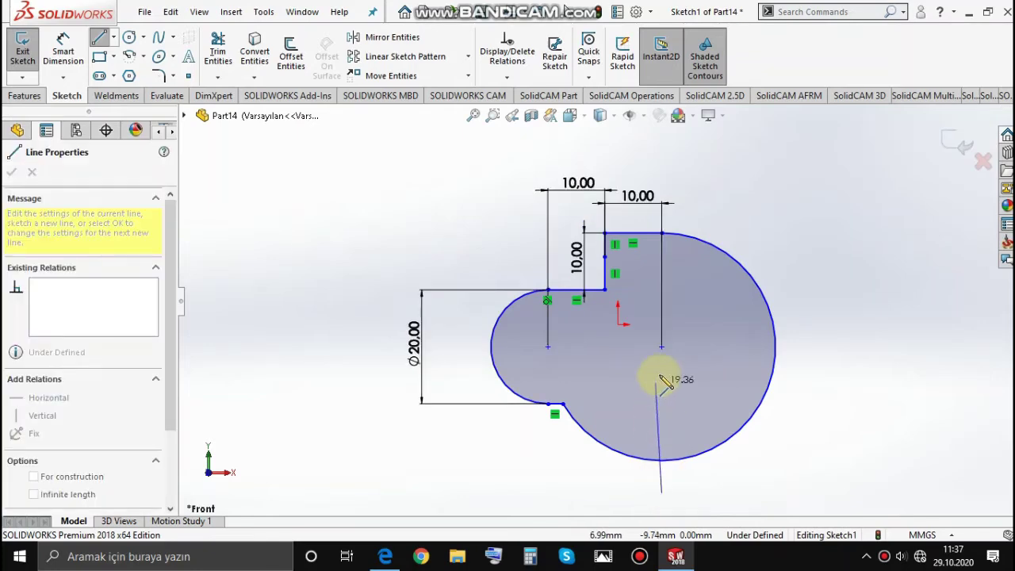
left_click(661, 347)
key("Escape")
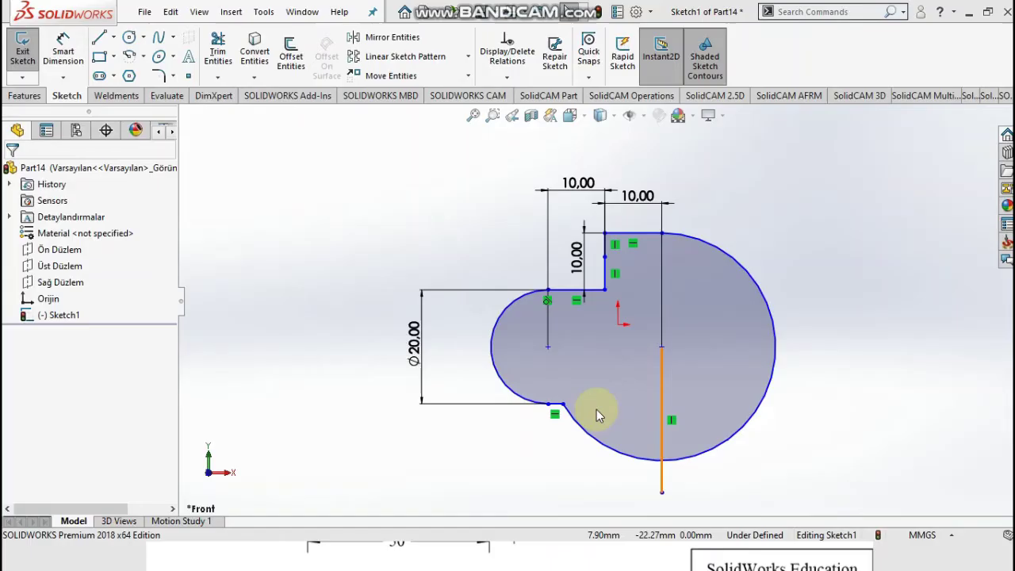
scroll(596, 409, "down", 2)
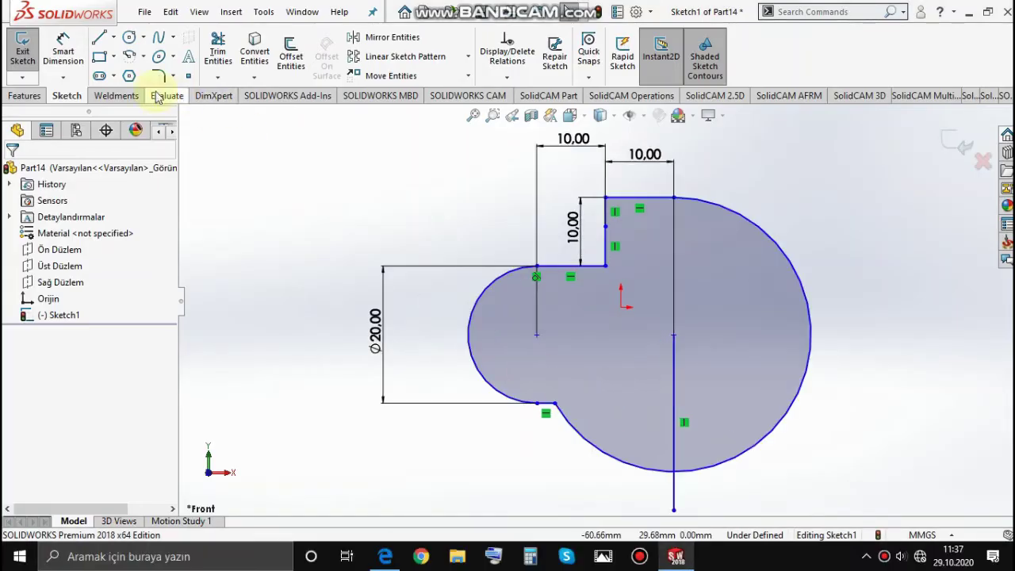
Sketch a horizontal line from the profile's lower inner corner to the vertical line through the large arc's centre
key("l")
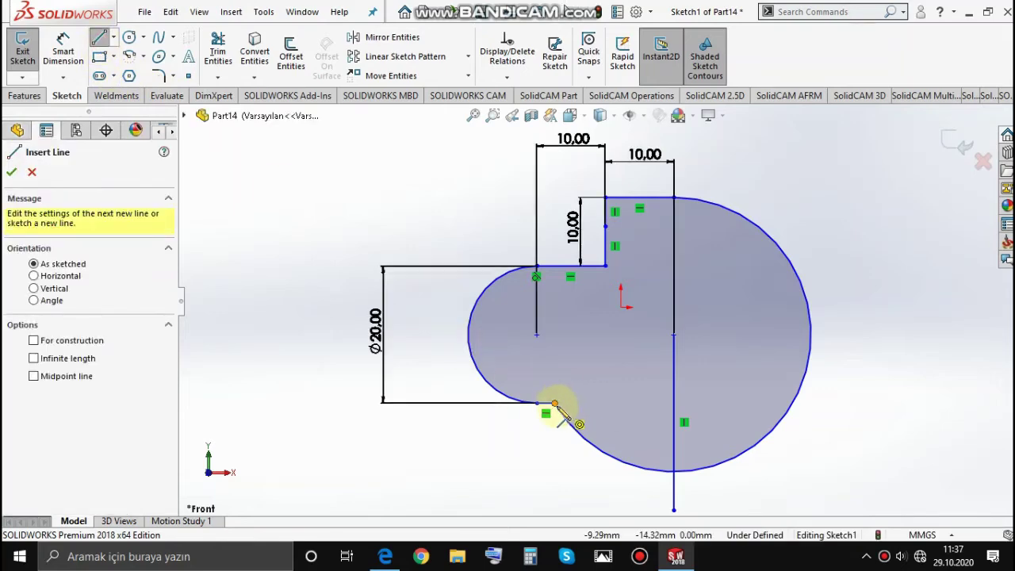
left_click(544, 403)
left_click(675, 403)
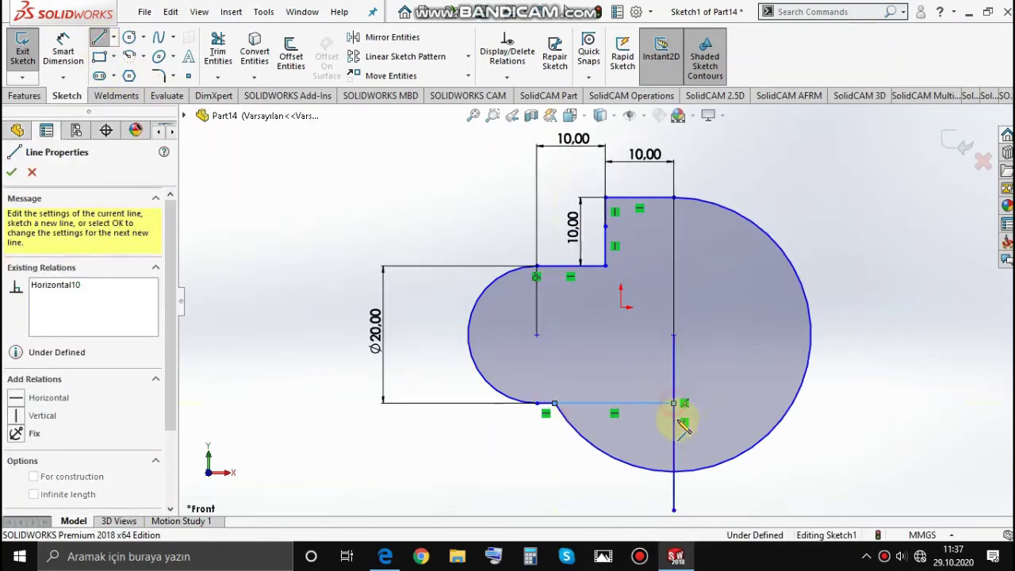
key("Escape")
Trim the vertical line above the horizontal edge and below the circle, and the large circle's lower-left arc
key("t")
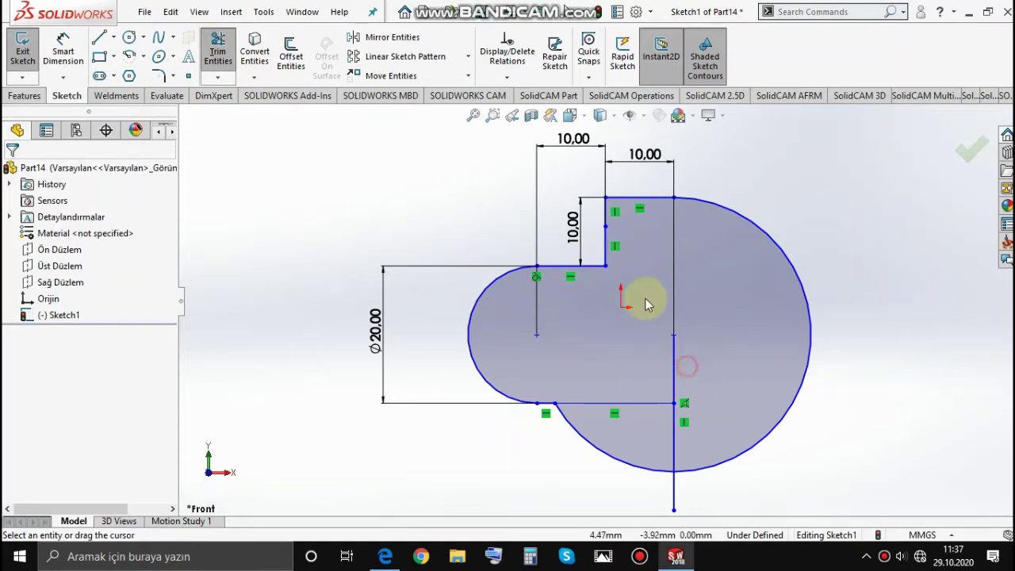
left_click(674, 351)
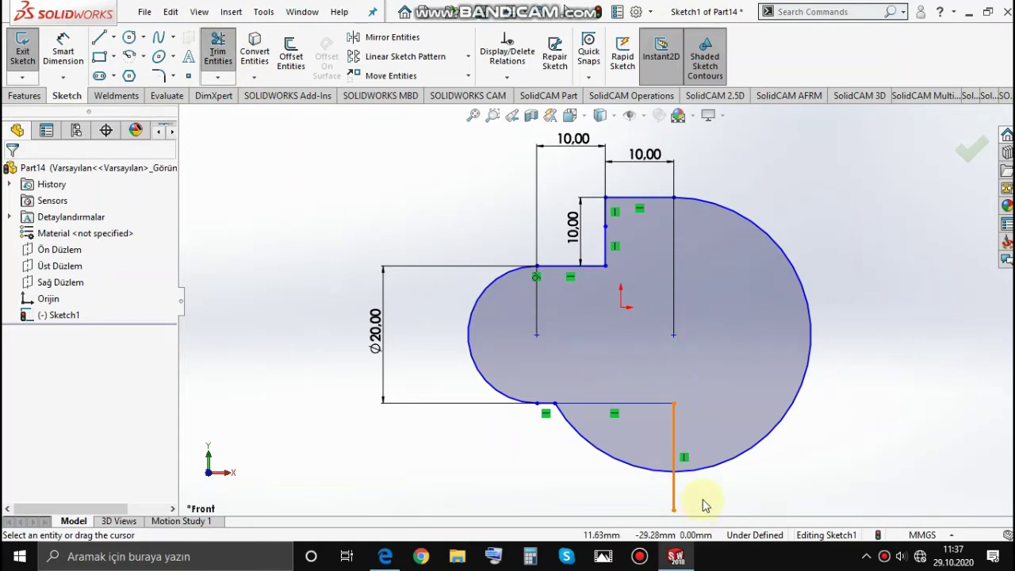
left_click(649, 457)
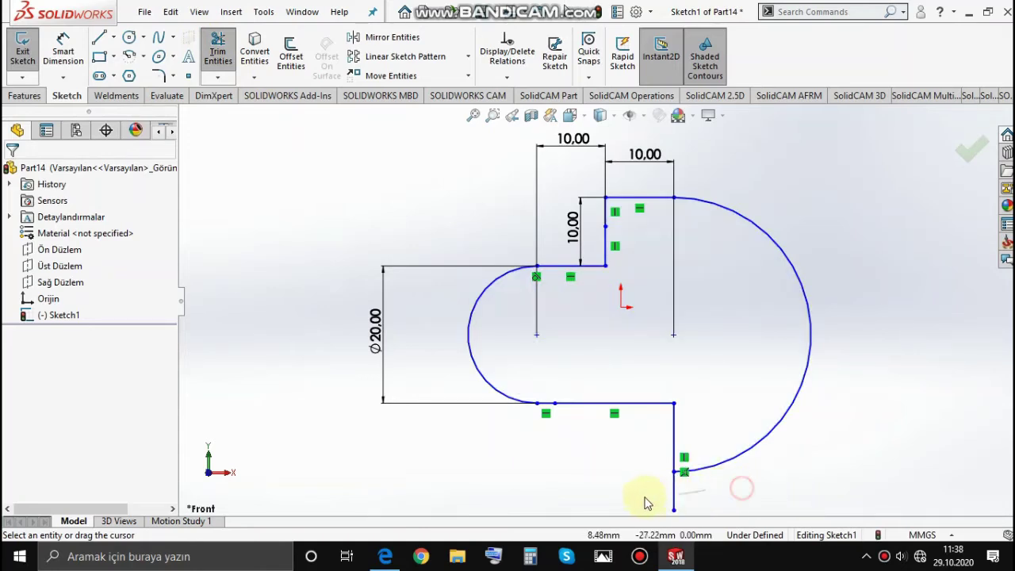
left_click_drag(741, 487, 646, 503)
scroll(683, 470, "up", 1)
Check the thickness in the reference drawing and extrude the closed profile 10 mm as a blind boss
key("alt+Tab")
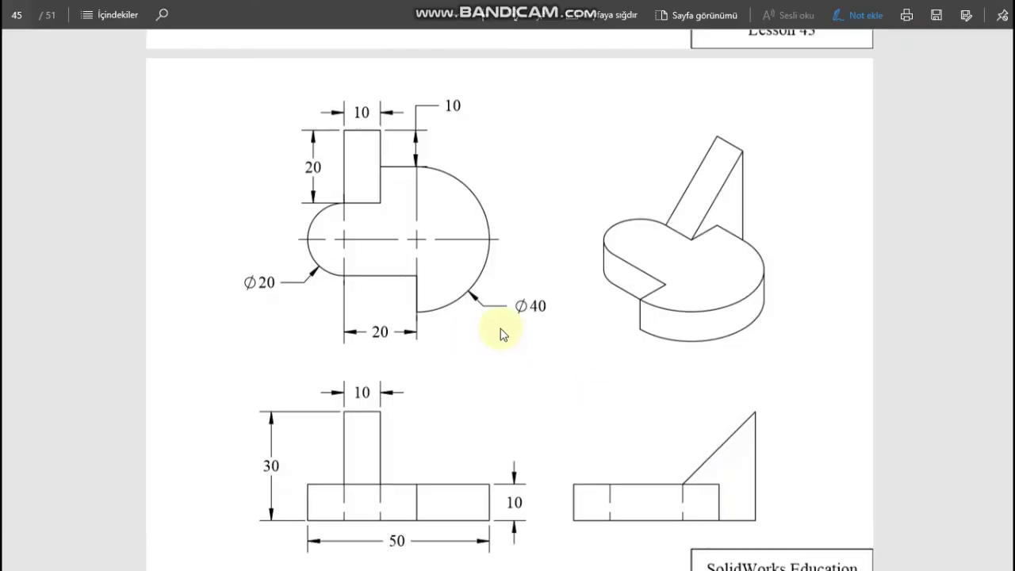
key("alt+Tab")
left_click(25, 95)
left_click(29, 52)
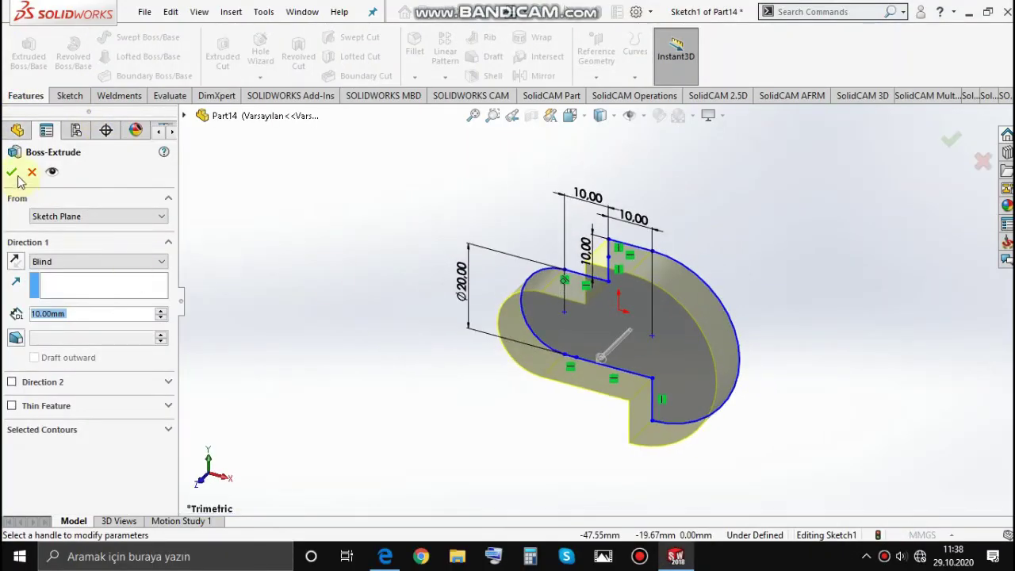
key("alt+Tab")
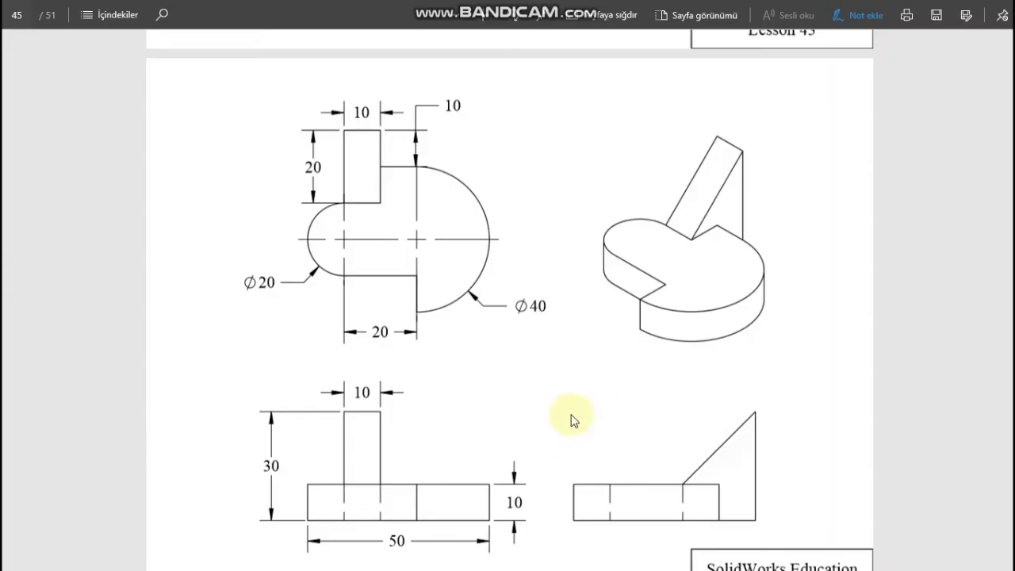
key("alt+Tab")
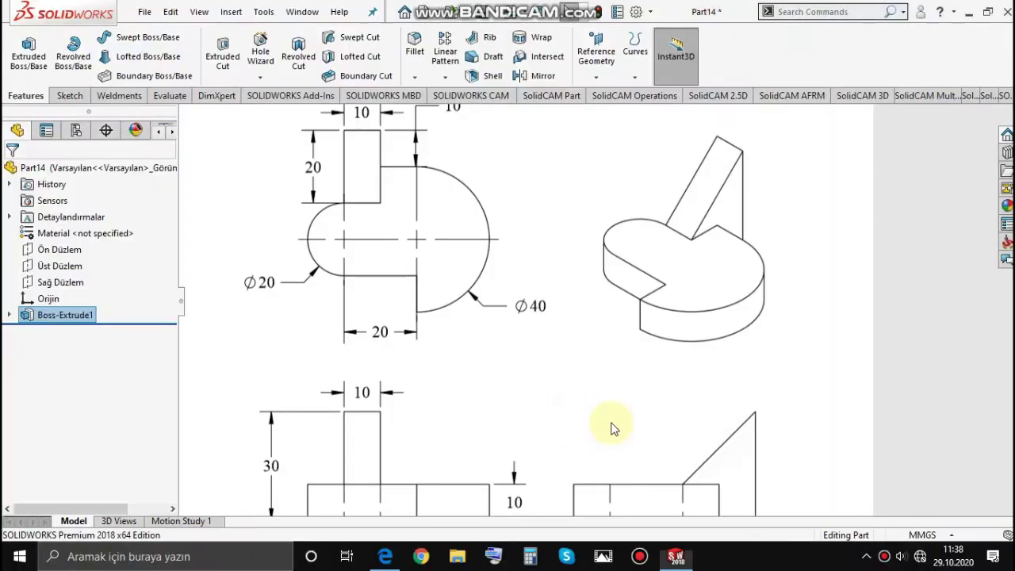
Start a sketch on the flat vertical face of the 10 mm step above the small rounded end
mouse_move(442, 412)
middle_mouse_down()
mouse_move(727, 245)
mouse_move(577, 516)
mouse_move(698, 349)
mouse_move(578, 428)
mouse_move(575, 388)
middle_mouse_up()
left_click(697, 352)
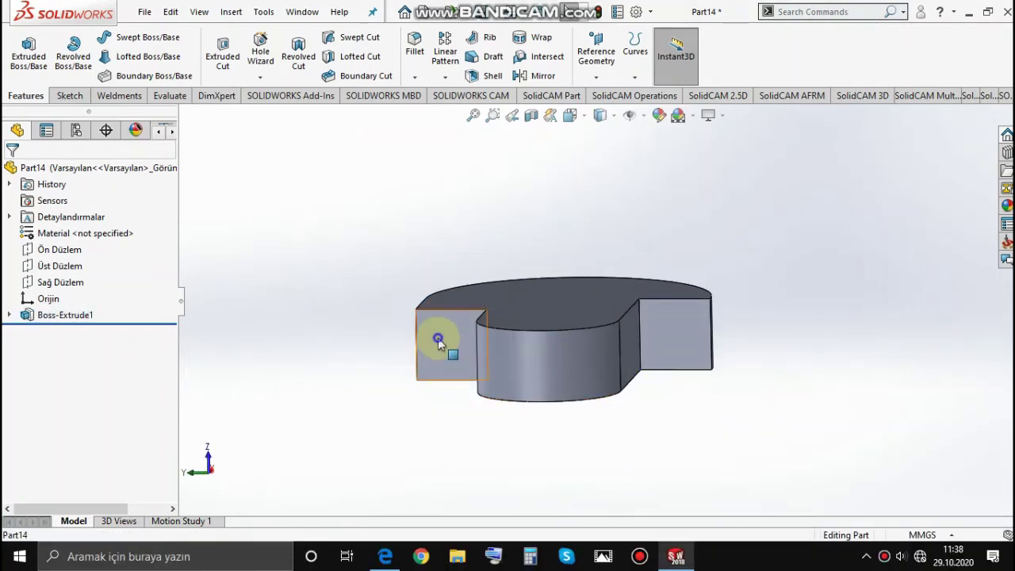
right_click(438, 338)
left_click(470, 216)
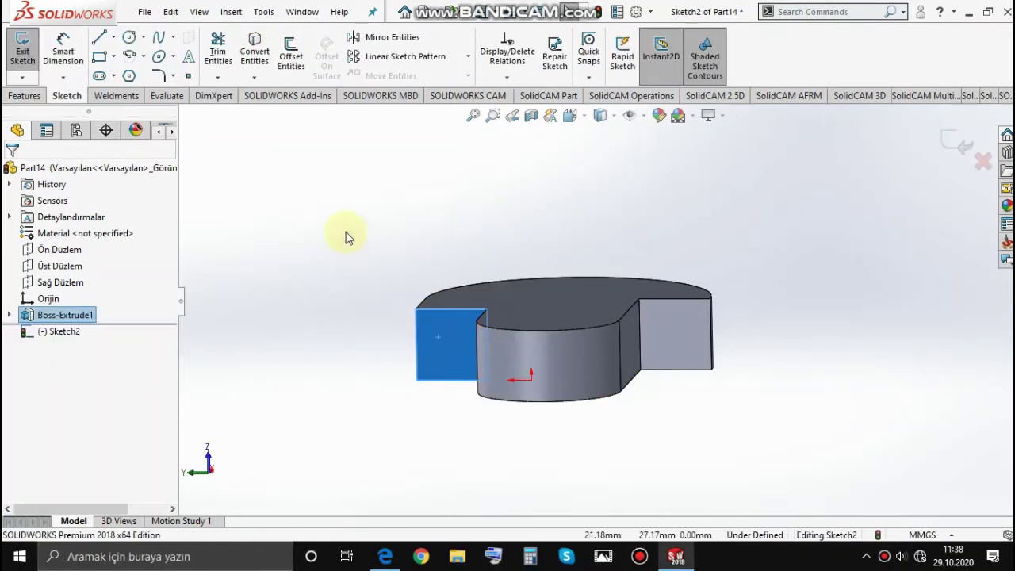
scroll(317, 231, "down", 1)
middle_click_drag(381, 344, 411, 342)
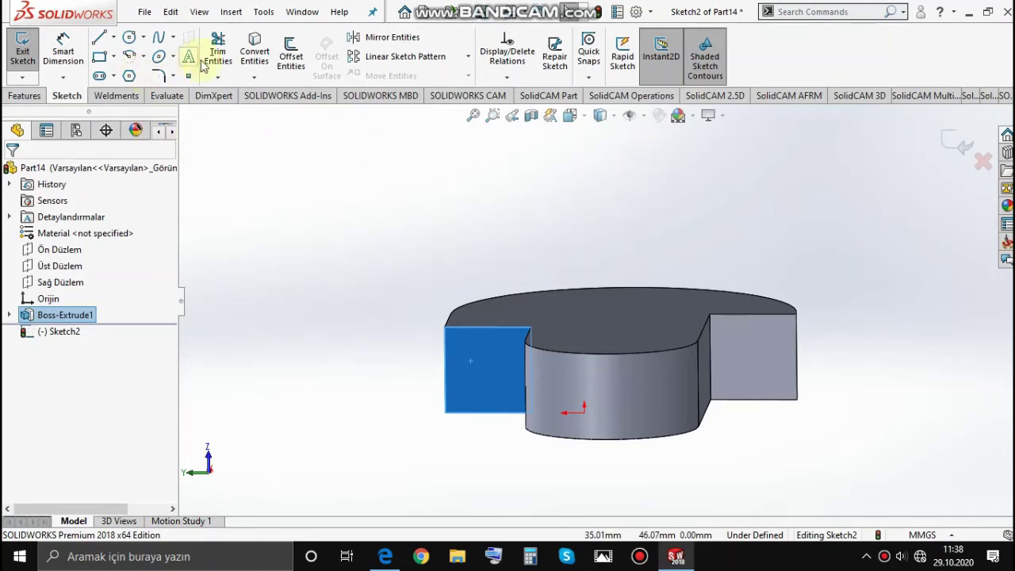
Convert the step face's outline and sketch a horizontal line outward from its lower inner corner, a vertical line up, and a sloped line back
left_click(242, 65)
left_click(100, 44)
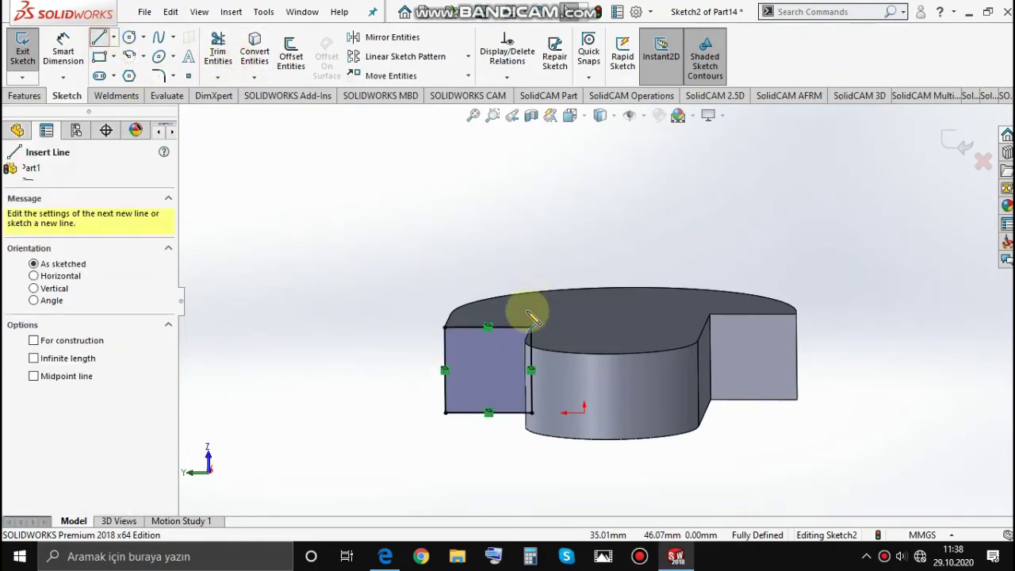
middle_click_drag(545, 356, 549, 428)
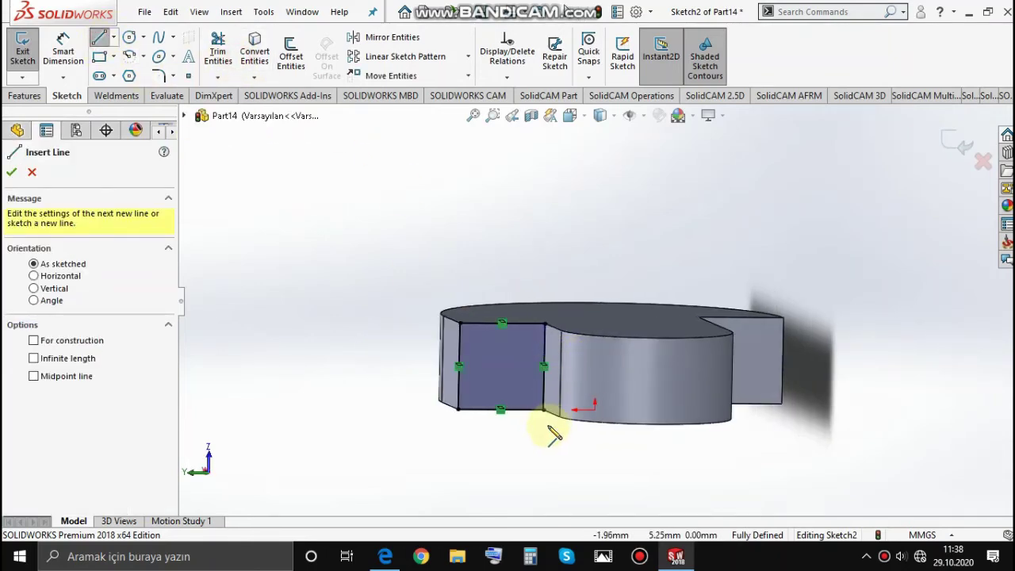
left_click(460, 410)
left_click(316, 409)
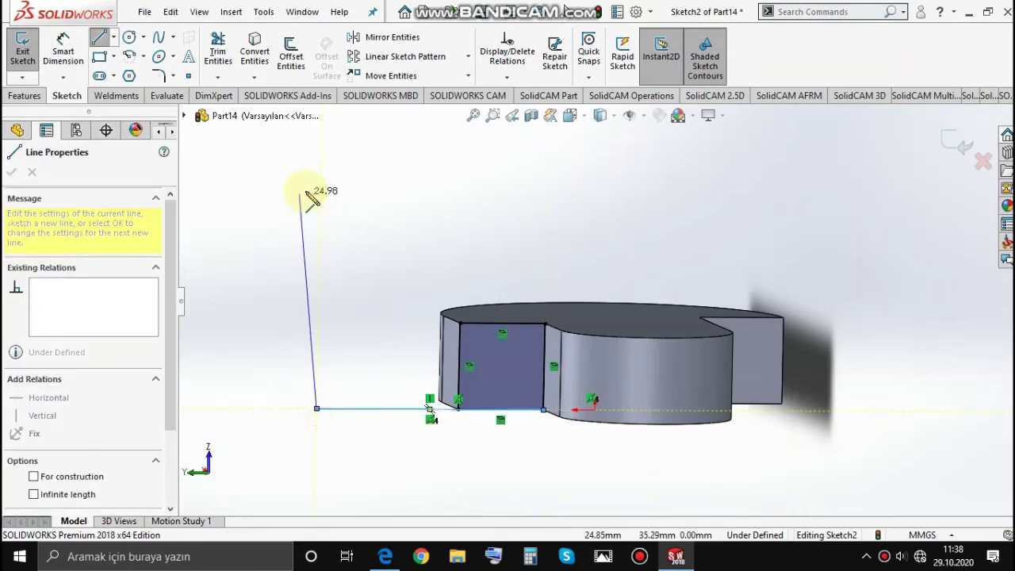
left_click(322, 152)
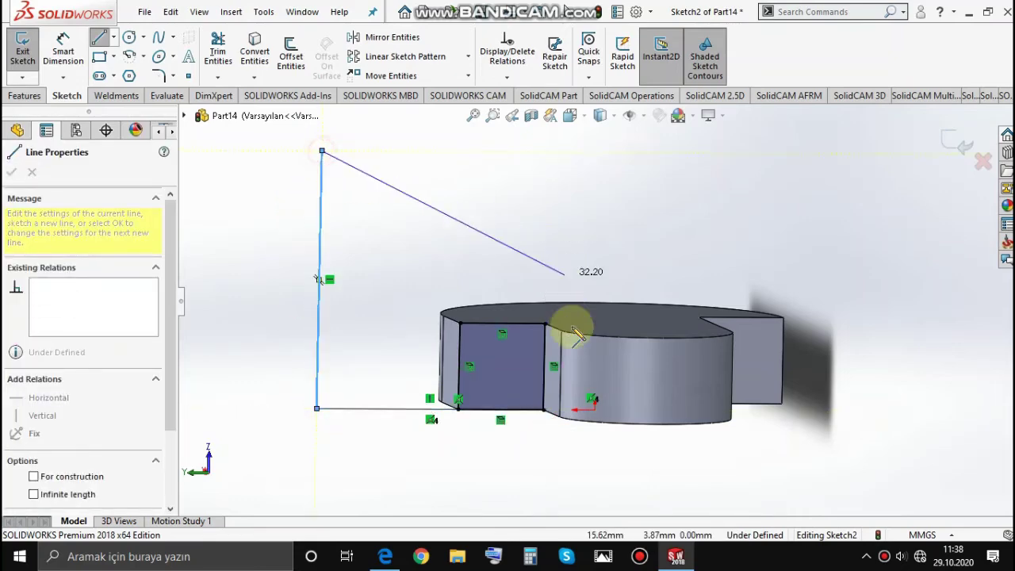
left_click(544, 409)
Check the reference drawing and replace the sloped line with one from the face's upper inner corner to the top of the vertical line
key("alt+Tab")
key("alt+Tab")
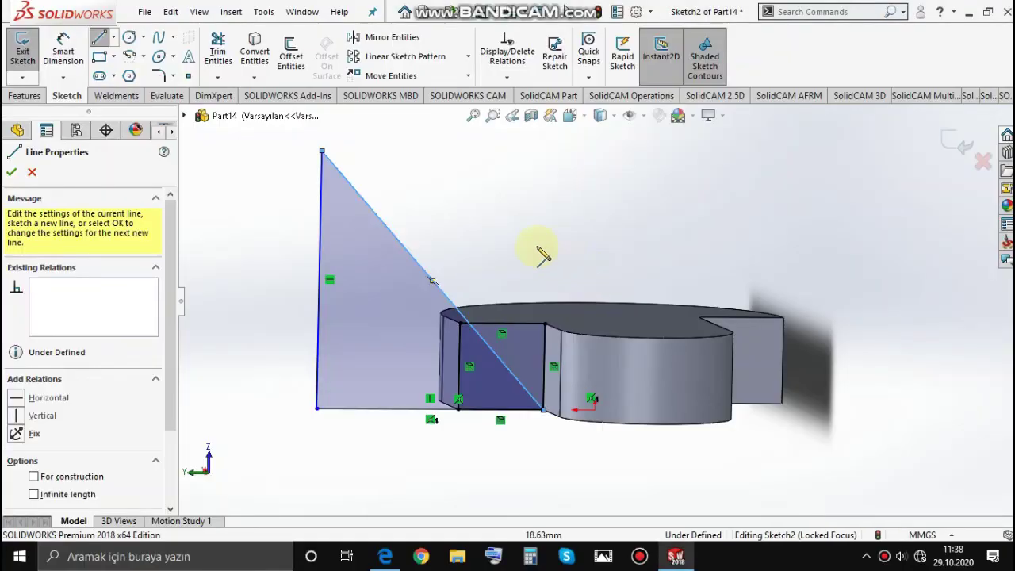
left_click(545, 325)
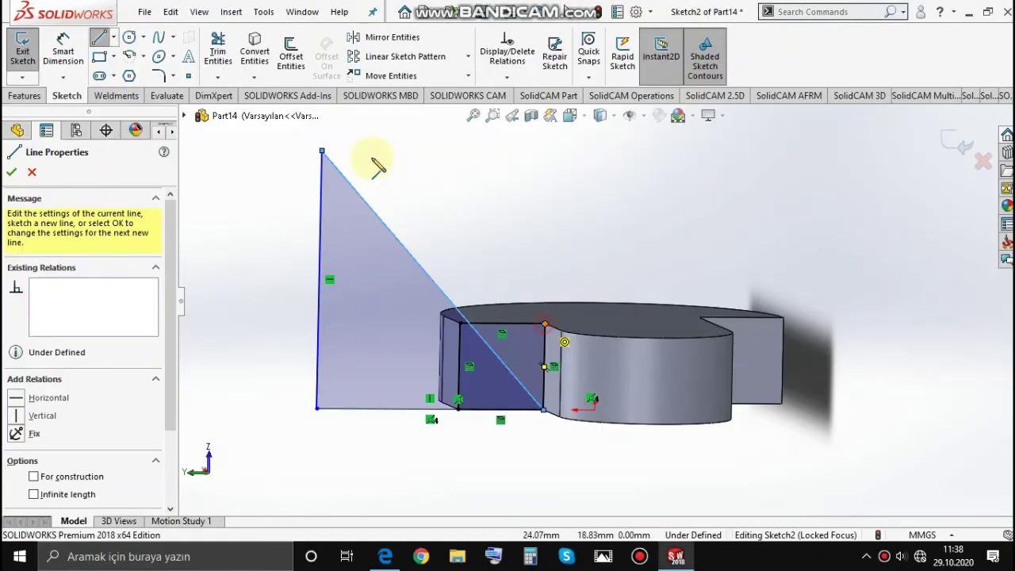
left_click(323, 151)
key("Escape")
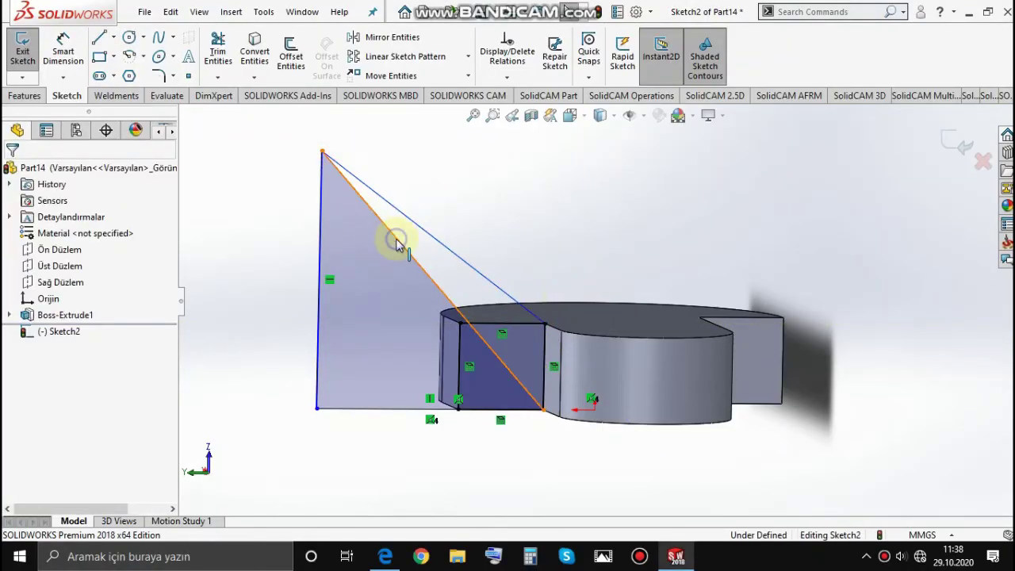
right_click(398, 244)
left_click(423, 449)
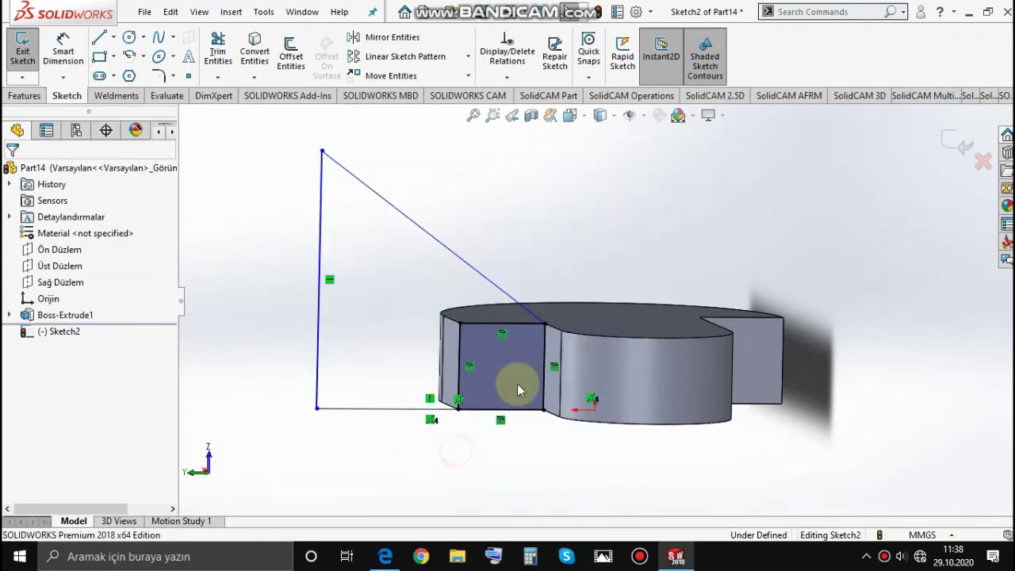
Trim the converted upper and outer edges of the step face from inside the upright's profile
scroll(534, 356, "down", 2)
left_click(218, 52)
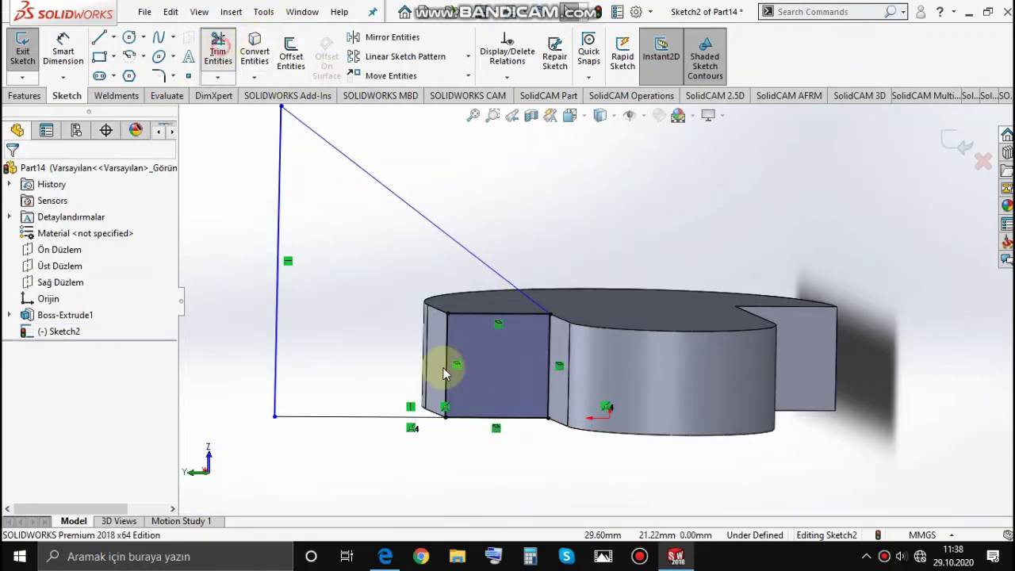
mouse_move(483, 358)
left_mouse_down()
mouse_move(442, 360)
mouse_move(475, 358)
left_mouse_up()
scroll(505, 423, "up", 1)
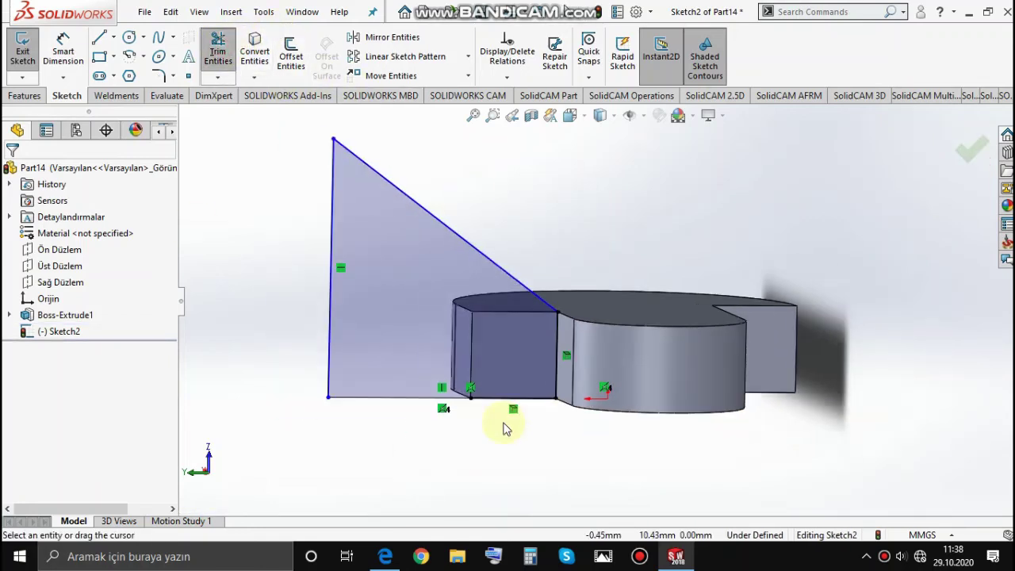
middle_click_drag(506, 422, 519, 426)
key("Escape")
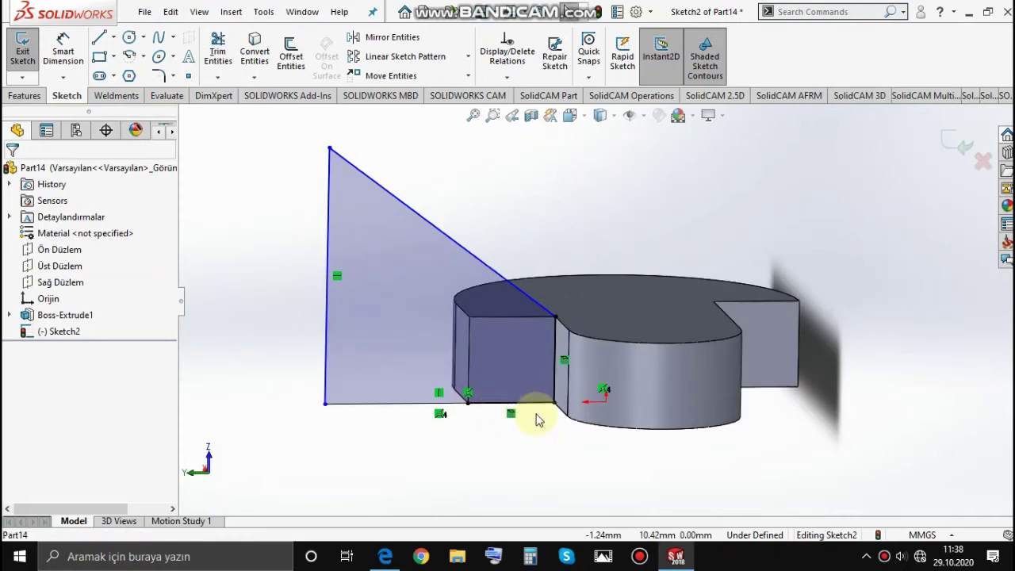
Add a relation that aligns the profile's base line with the underside of the part
mouse_move(537, 421)
middle_mouse_down()
mouse_move(550, 351)
mouse_move(564, 381)
middle_mouse_up()
scroll(534, 399, "up", 3)
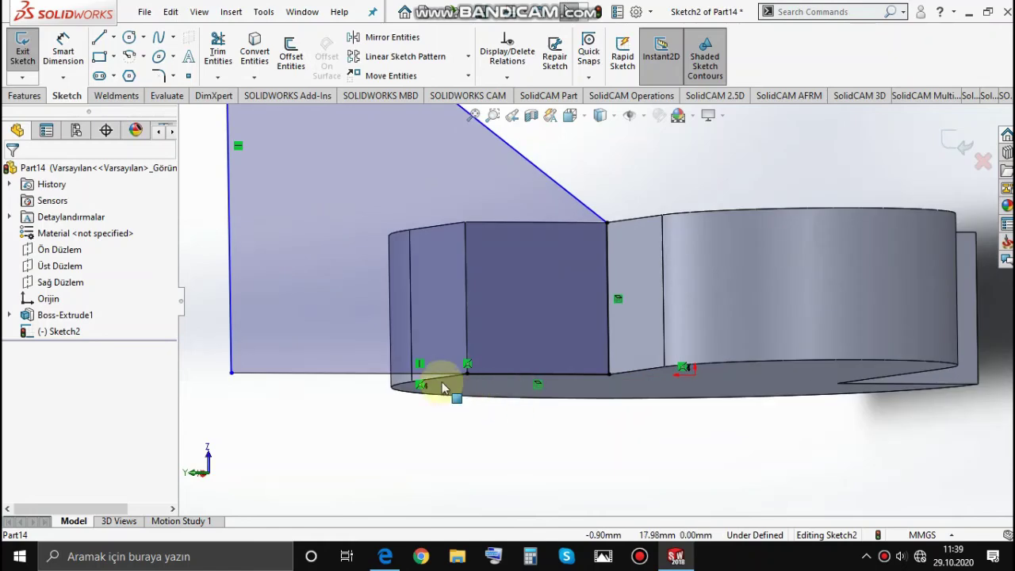
left_click(510, 399)
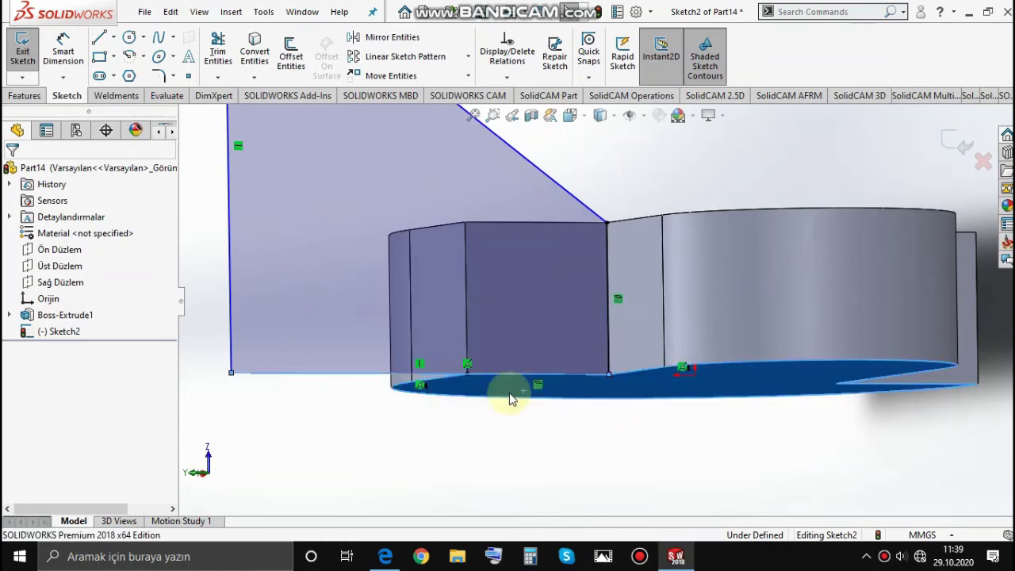
left_click(565, 325)
left_click(553, 446)
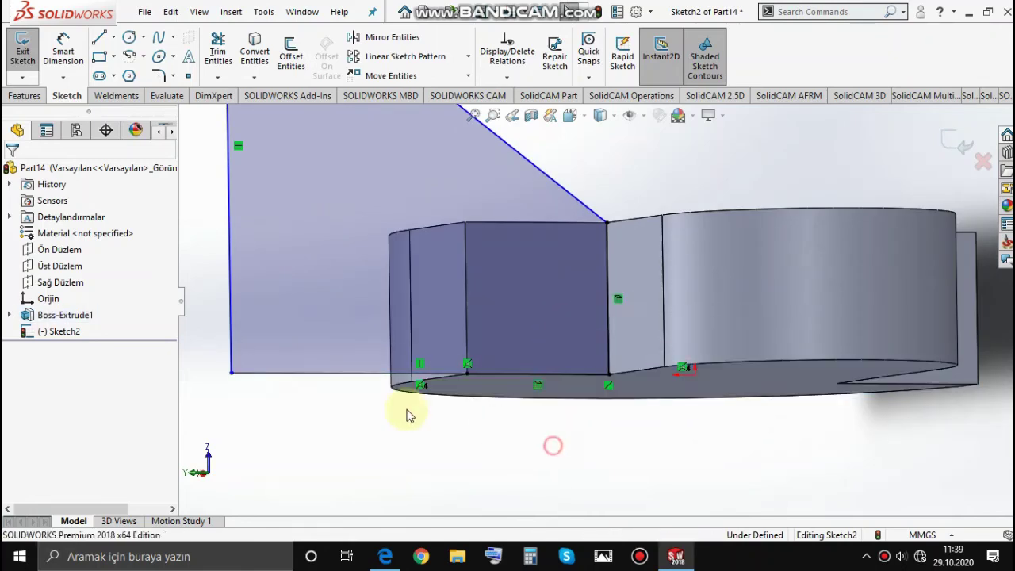
Dimension the distance between the step face's outer edge and the profile's vertical line as 10 mm
scroll(407, 414, "up", 3)
middle_click_drag(483, 338, 484, 358)
scroll(483, 357, "up", 2)
left_click(62, 54)
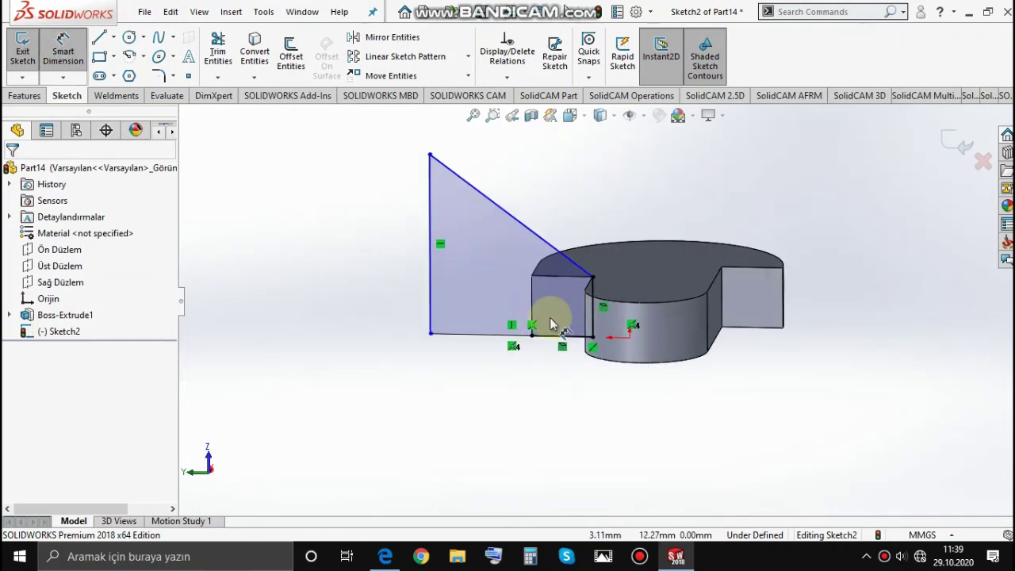
left_click(532, 305)
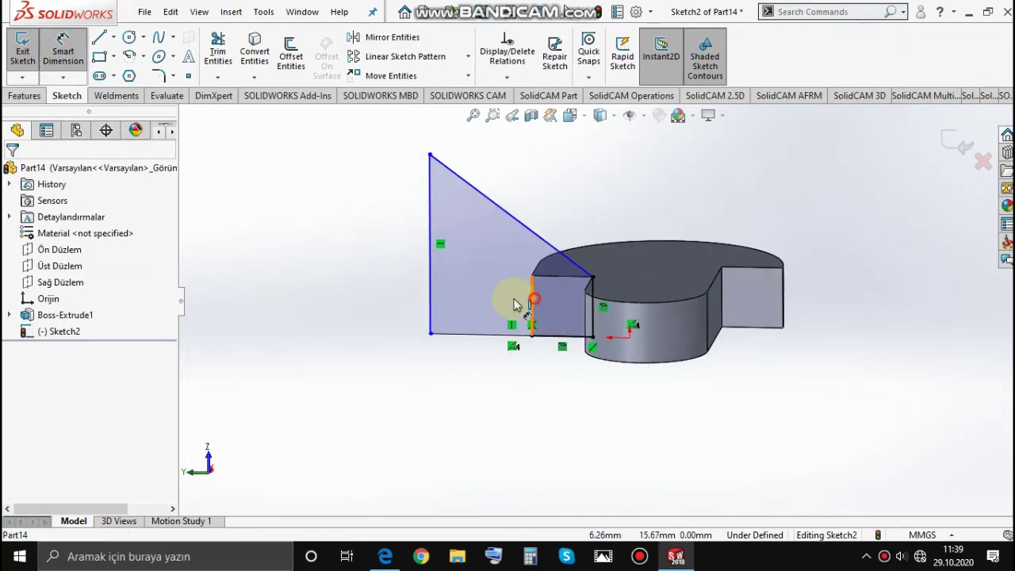
left_click(430, 293)
left_click(492, 391)
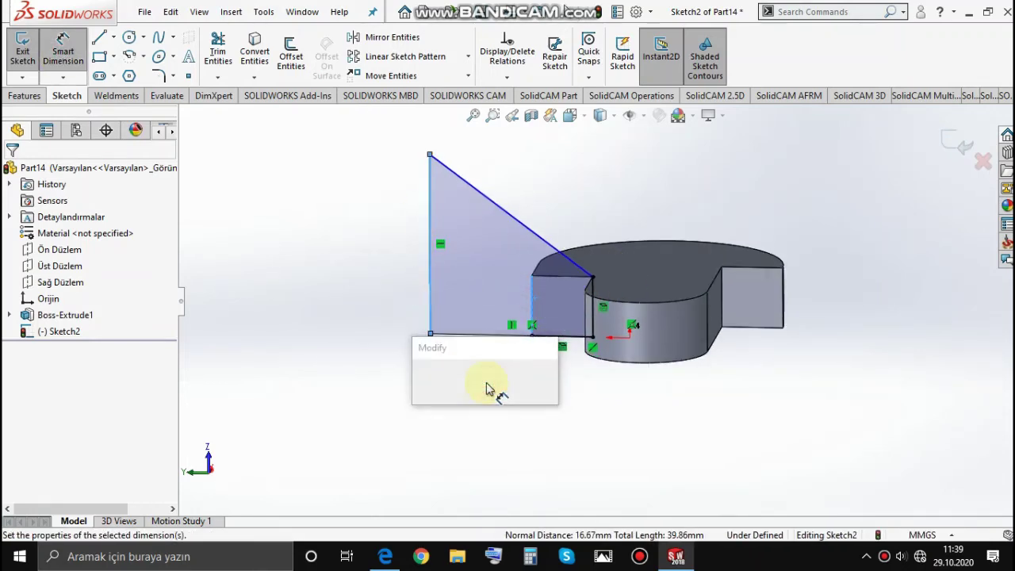
type("10")
key("Return")
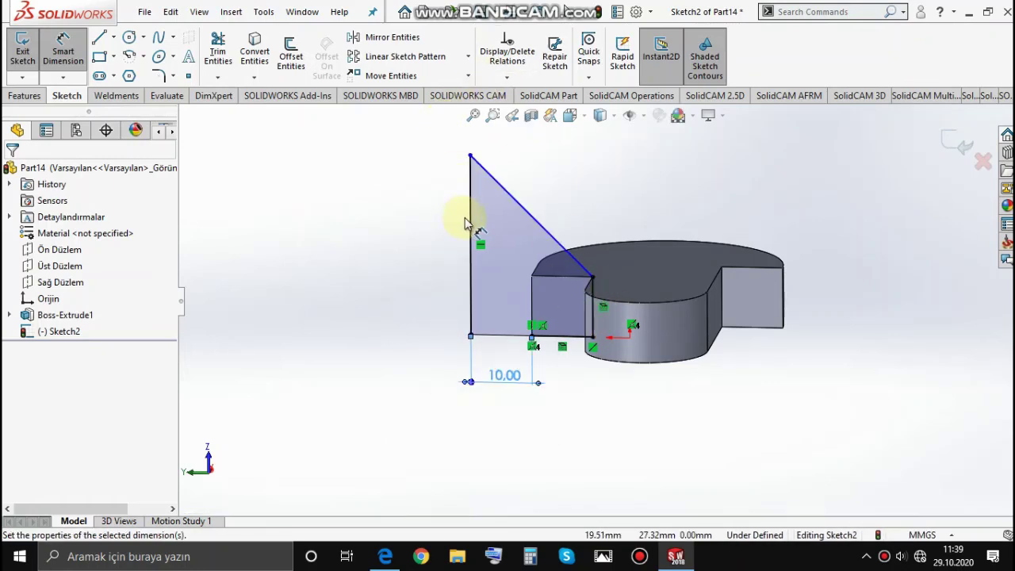
Set the height of the profile's vertical line to 30 mm and check it against the reference drawing
left_click(433, 226)
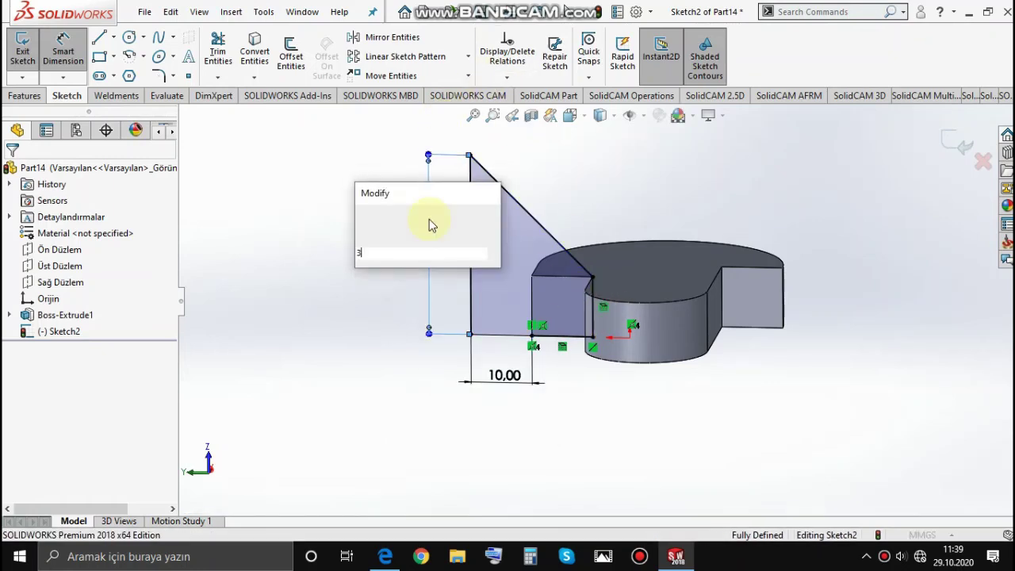
key("Return")
key("alt+Tab")
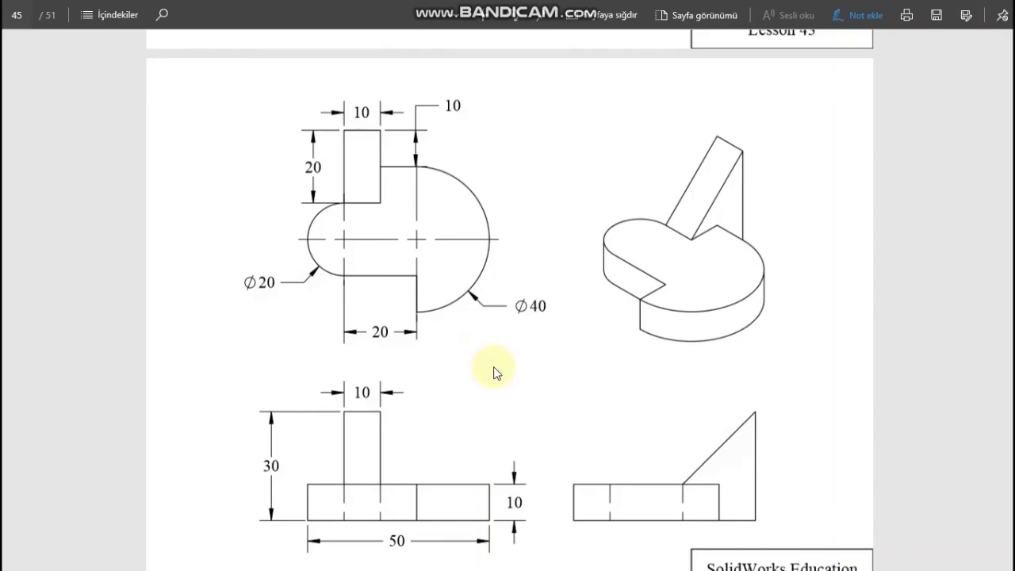
key("alt+Tab")
Extrude both regions of the upright's profile as a 10 mm blind boss over the small rounded end, merged with the base
middle_click_drag(635, 273, 615, 290)
scroll(583, 302, "down", 3)
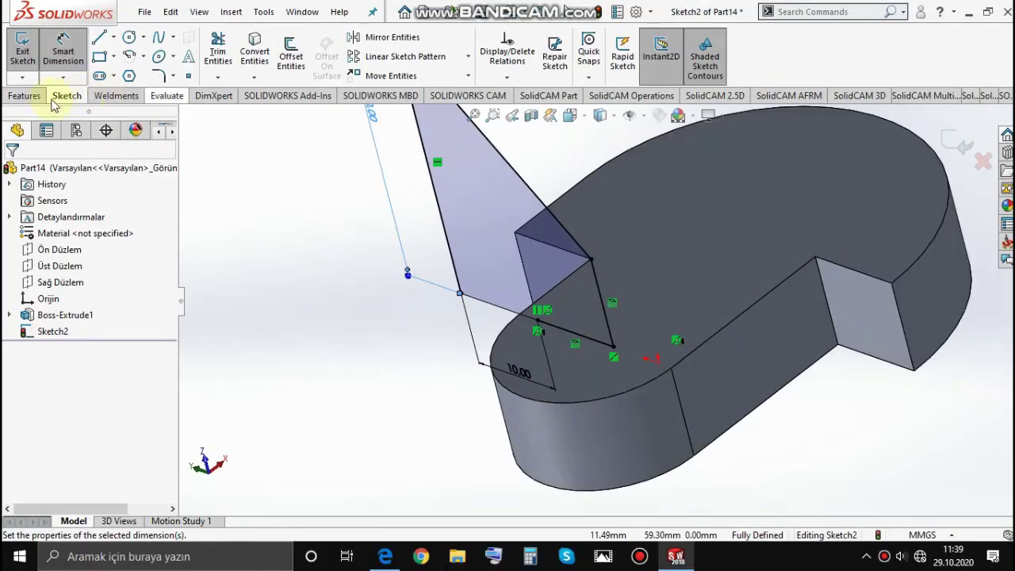
left_click(24, 95)
left_click(28, 49)
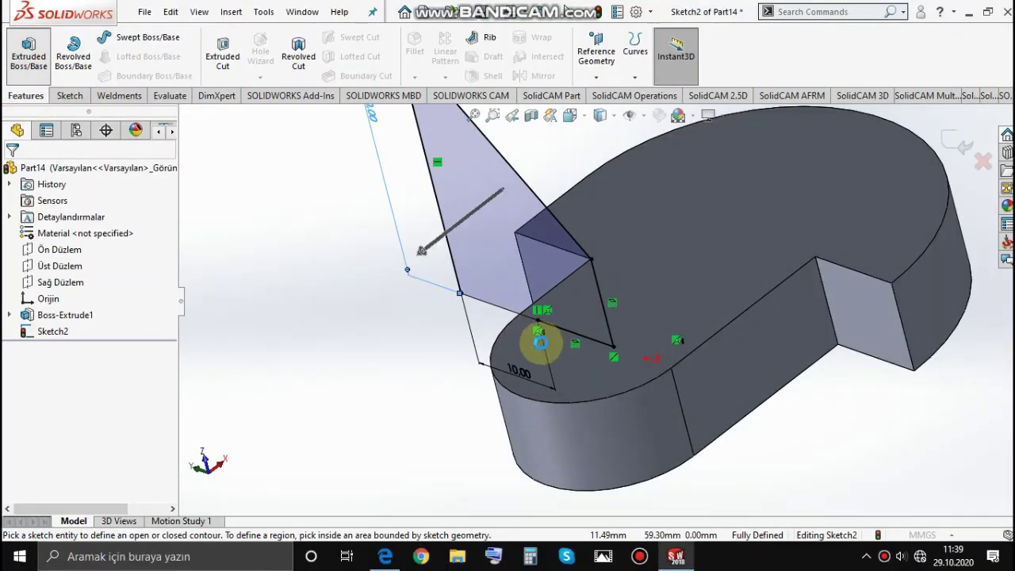
left_click(454, 207)
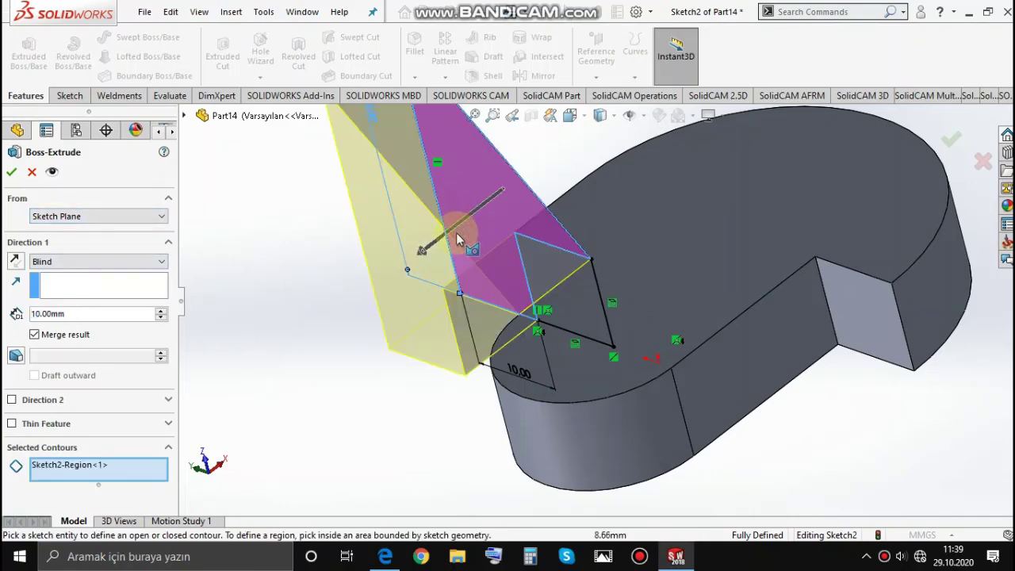
left_click(521, 318)
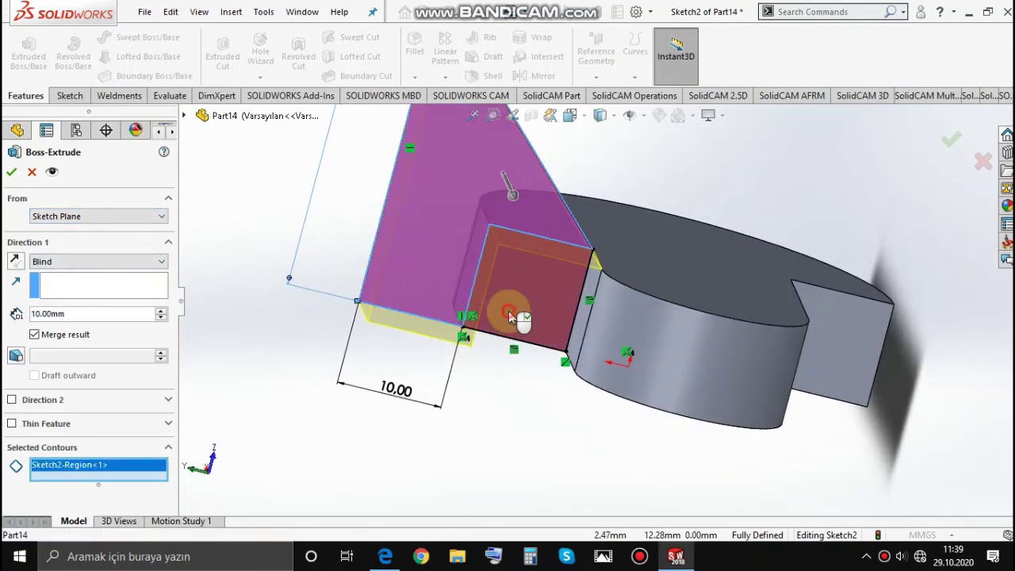
middle_click_drag(551, 312, 351, 335)
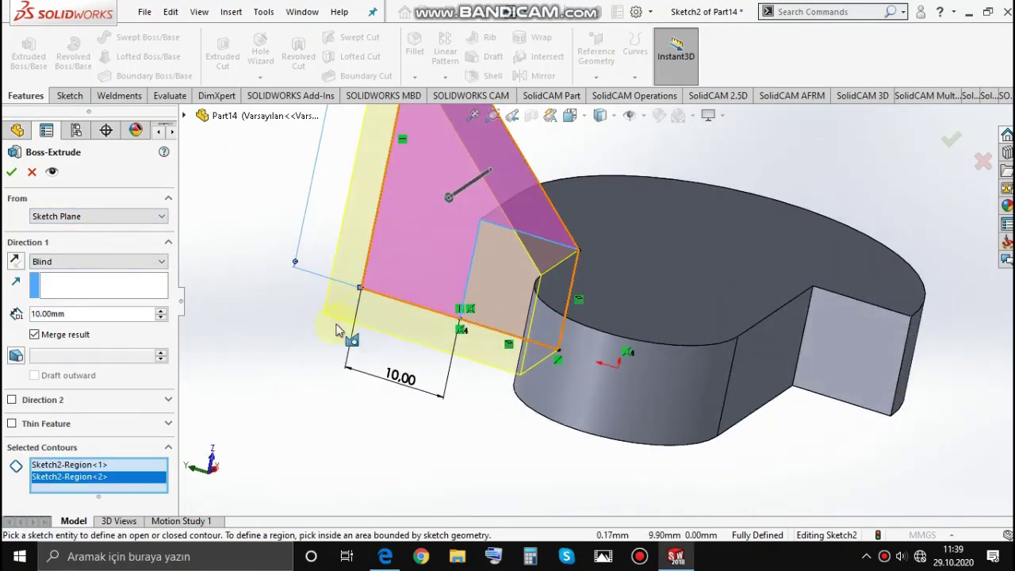
left_click(11, 171)
middle_click_drag(493, 434, 712, 280)
scroll(712, 219, "up", 3)
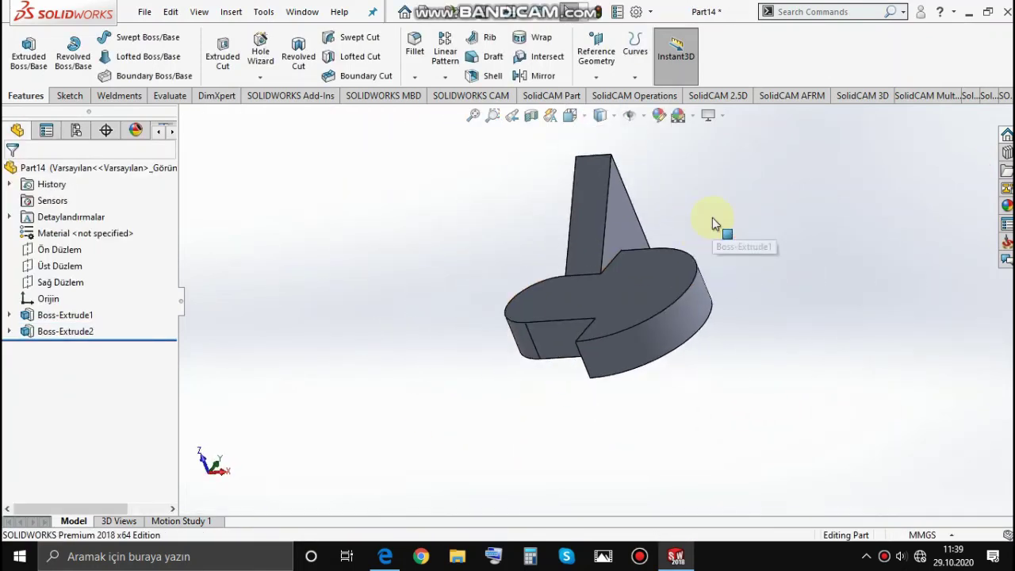
middle_click_drag(717, 222, 612, 236)
scroll(721, 245, "up", 2)
scroll(586, 366, "down", 3)
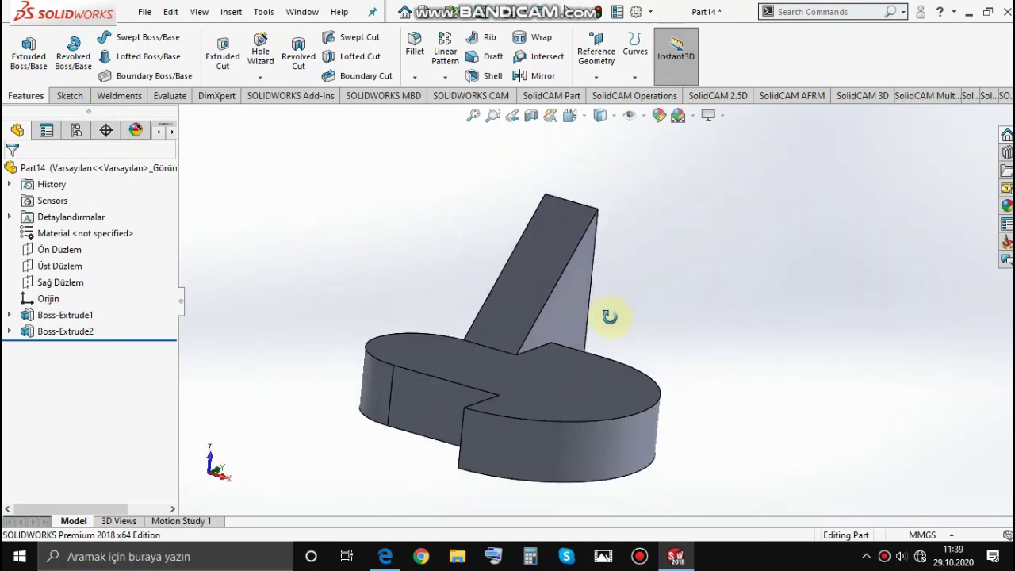